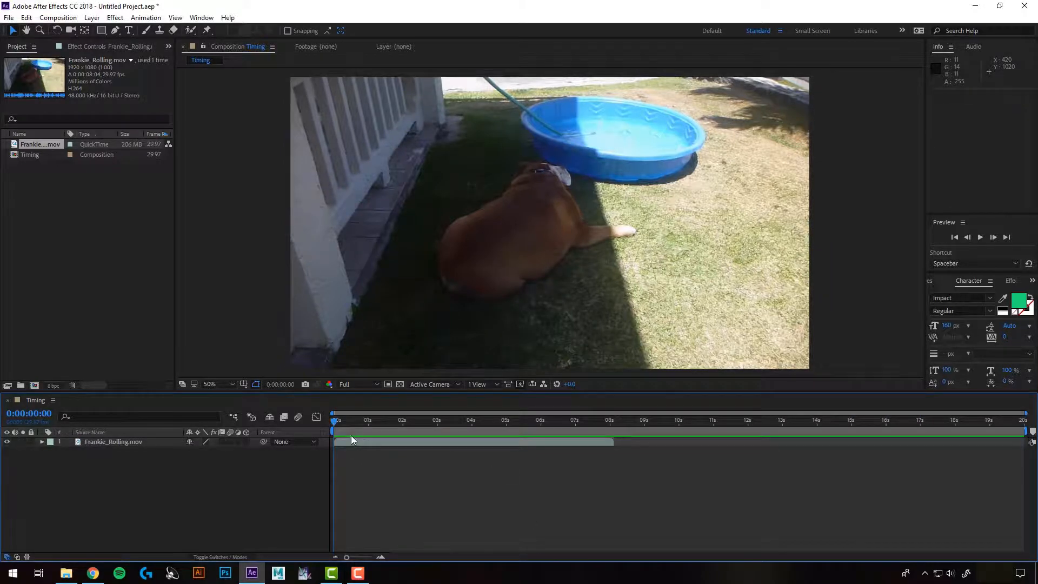
# Play a preview of the composition
pyautogui.press('space')
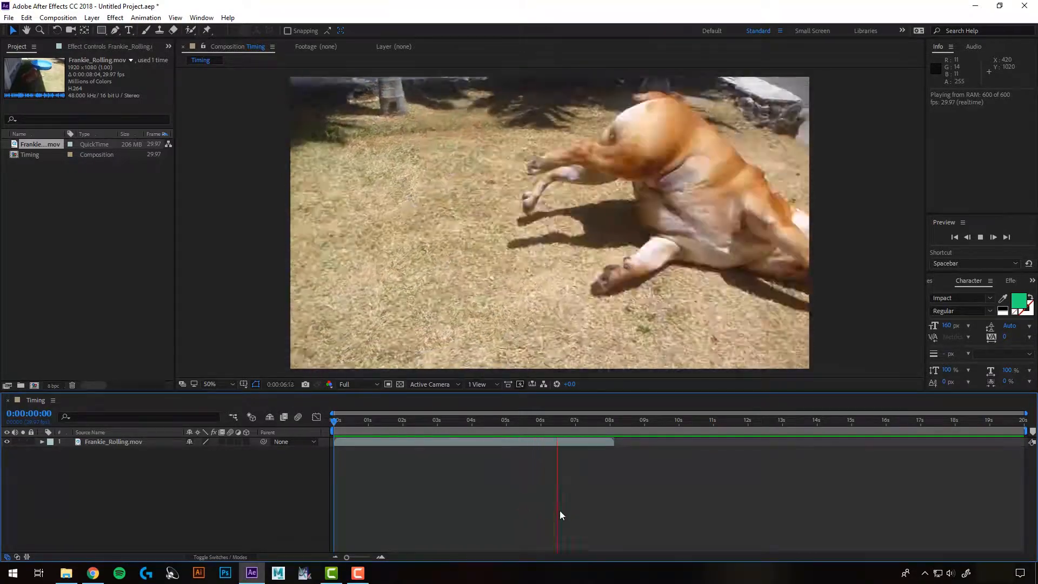
pyautogui.press('space')
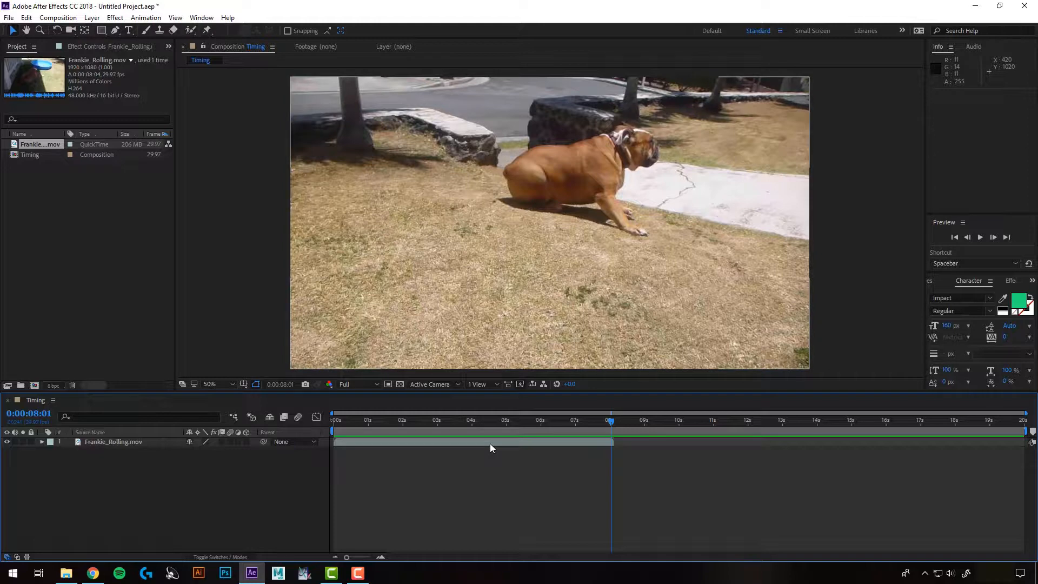
# Reverse the playback of the Frankie_Rolling.mov layer with Time-Reverse Layer
pyautogui.click(465, 442)
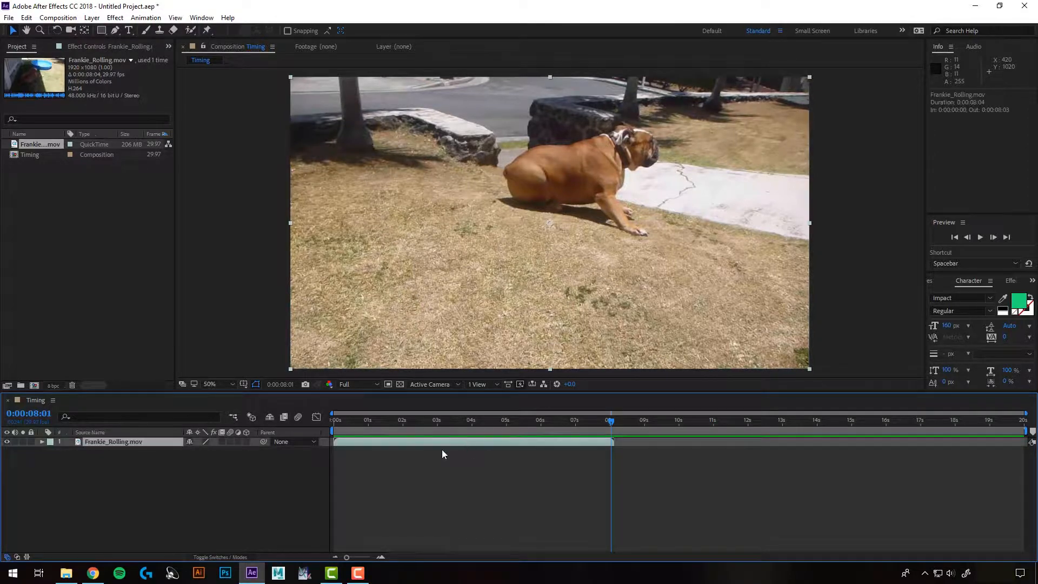
pyautogui.click(92, 18)
pyautogui.moveTo(169, 158)
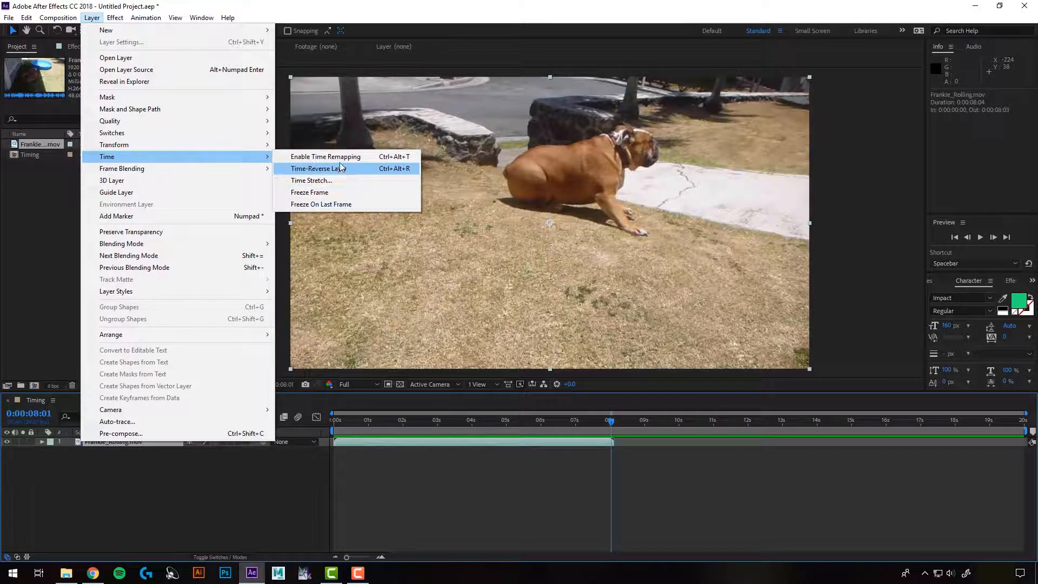
pyautogui.click(86, 47)
pyautogui.rightClick(458, 439)
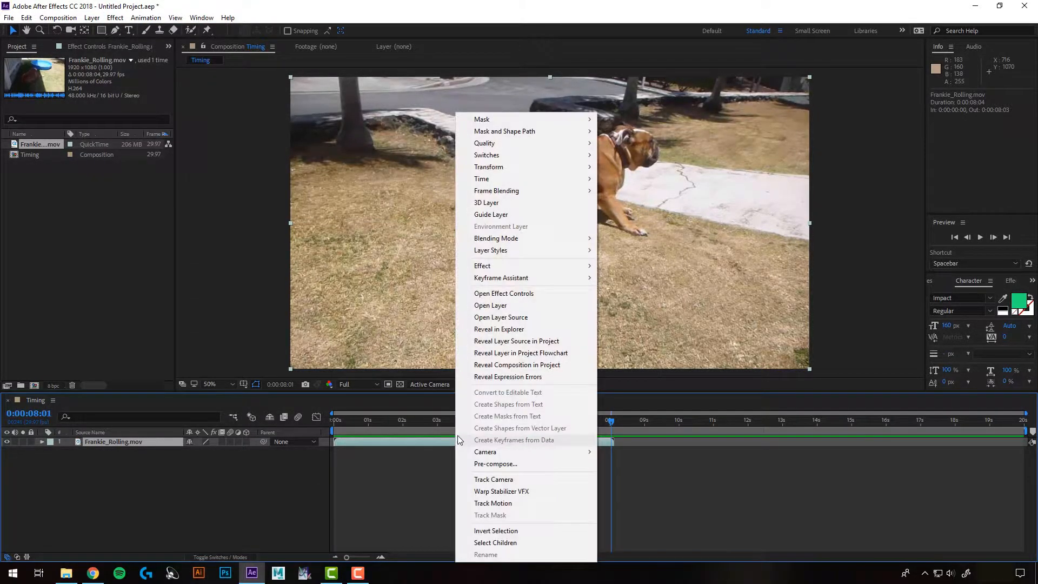
pyautogui.moveTo(490, 180)
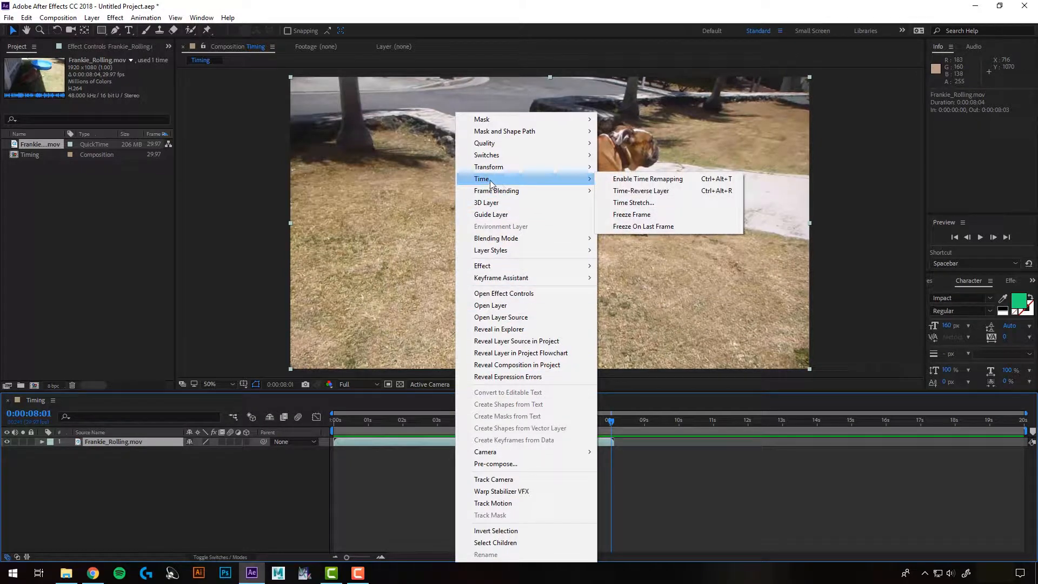
pyautogui.click(645, 193)
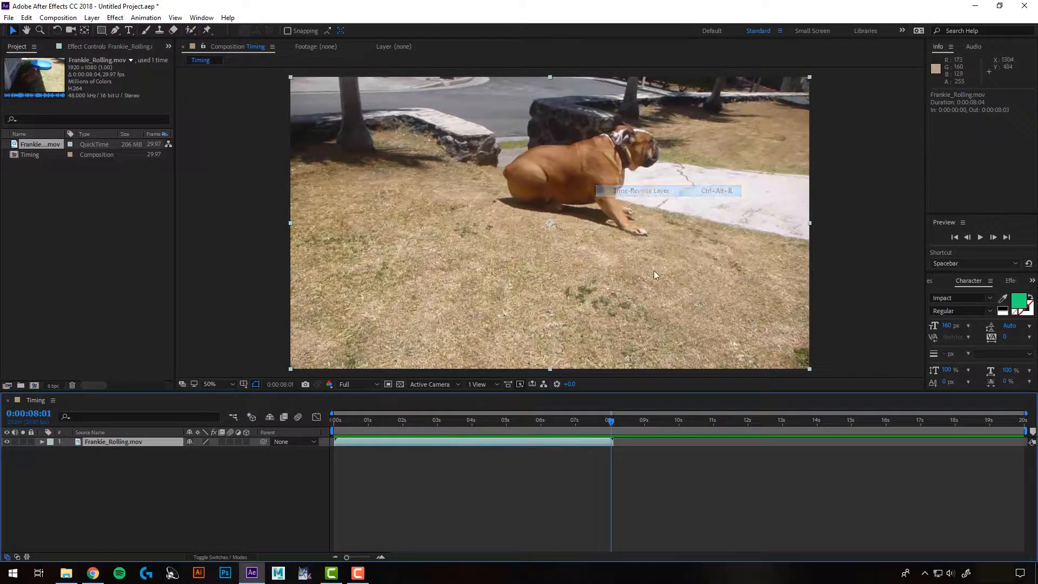
# Preview the reversed layer from the beginning of the composition and undo the resolution change
pyautogui.moveTo(612, 423); pyautogui.dragTo(322, 430)
pyautogui.press('space')
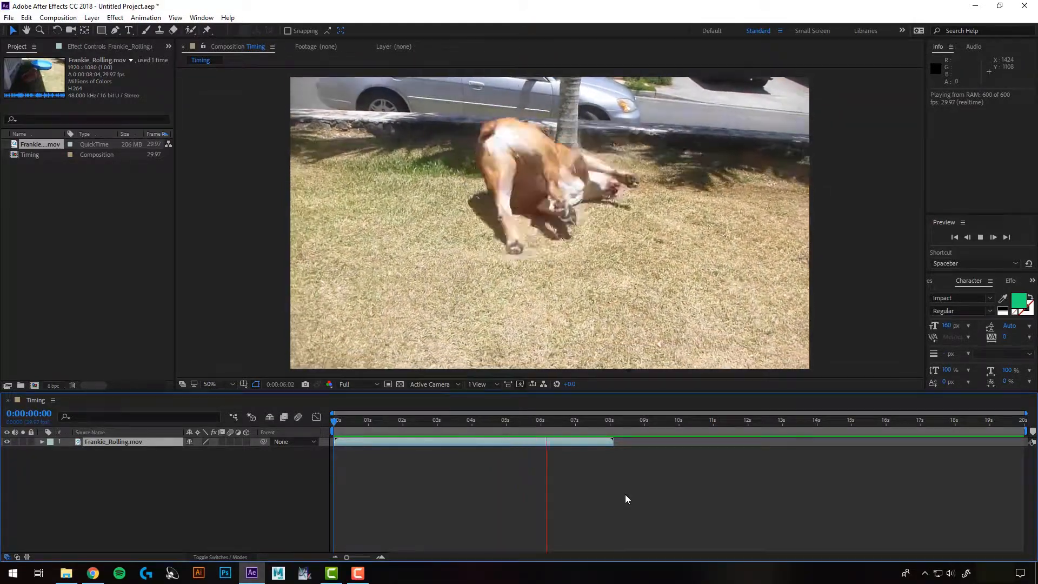
pyautogui.press('space')
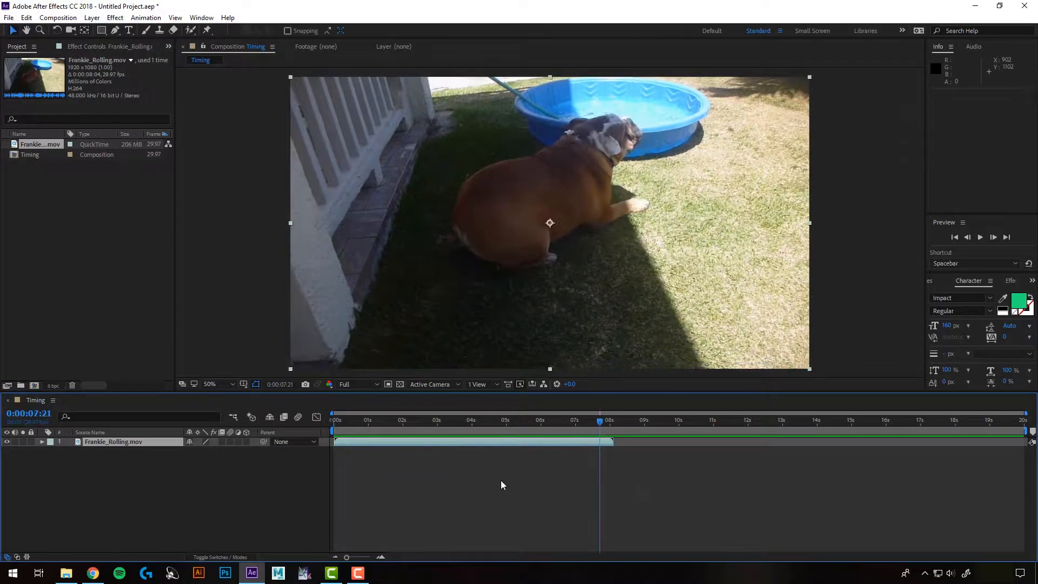
pyautogui.hotkey('ctrl', 'z')
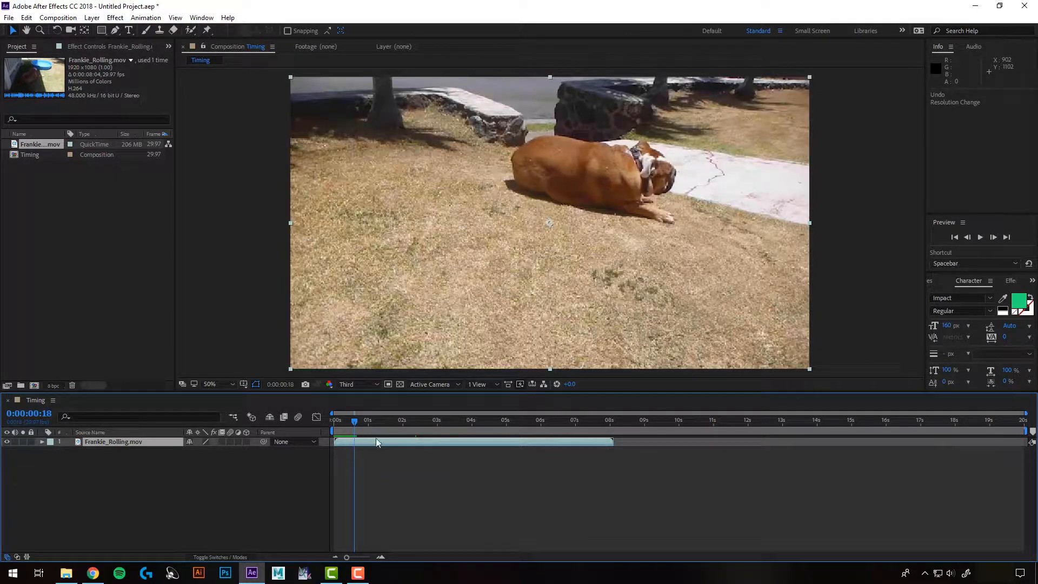
# Time-stretch the layer with a stretch factor of 200 and slide it to start at the composition's beginning
pyautogui.rightClick(387, 441)
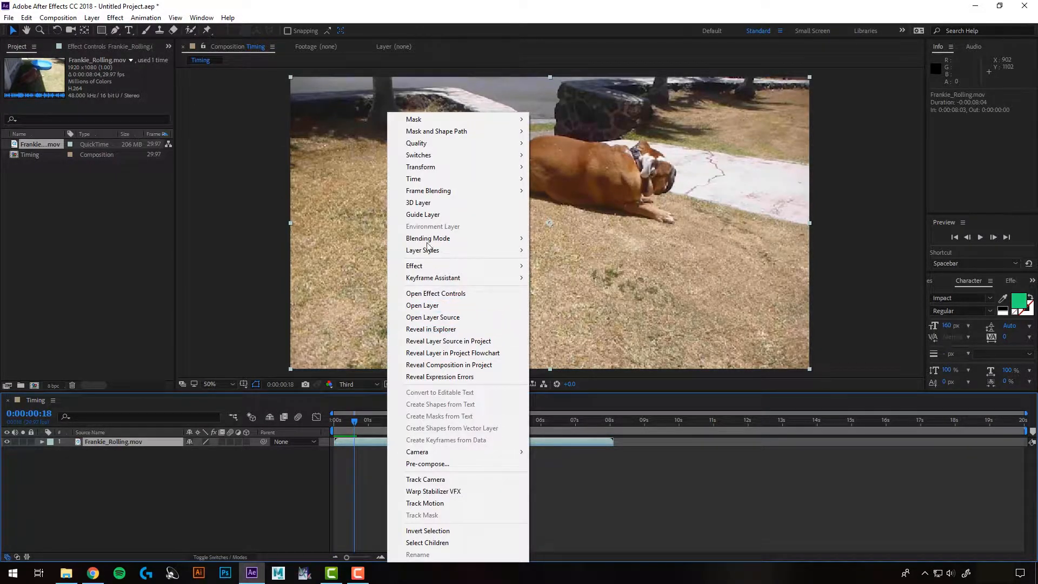
pyautogui.moveTo(436, 180)
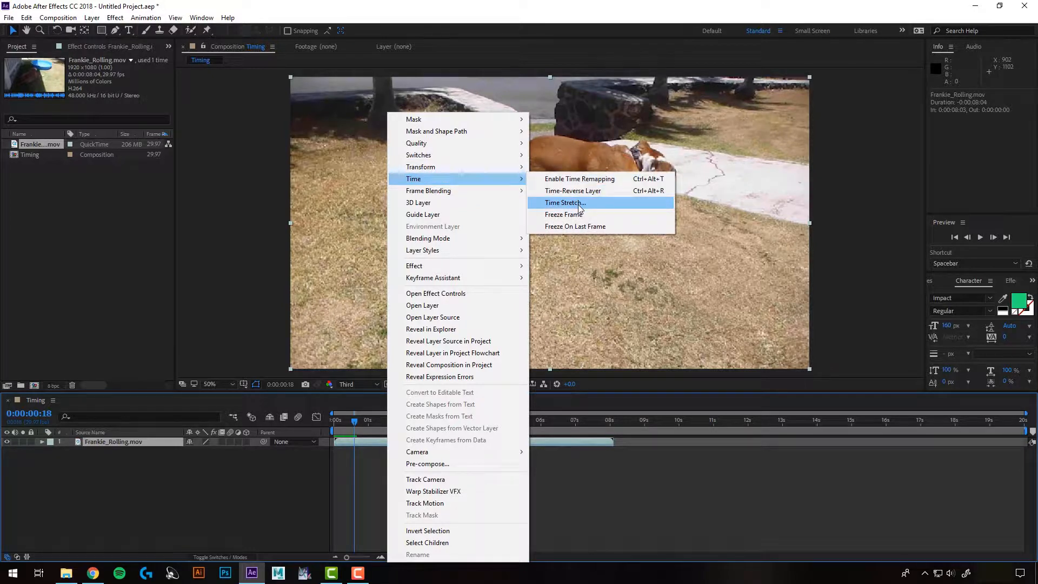
pyautogui.click(565, 203)
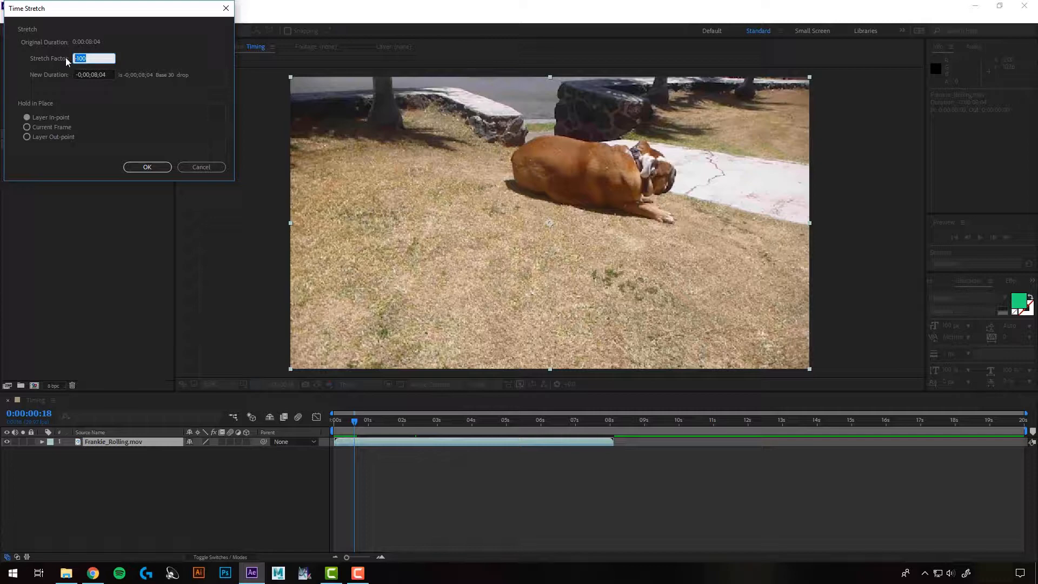
pyautogui.write('200')
pyautogui.click(147, 167)
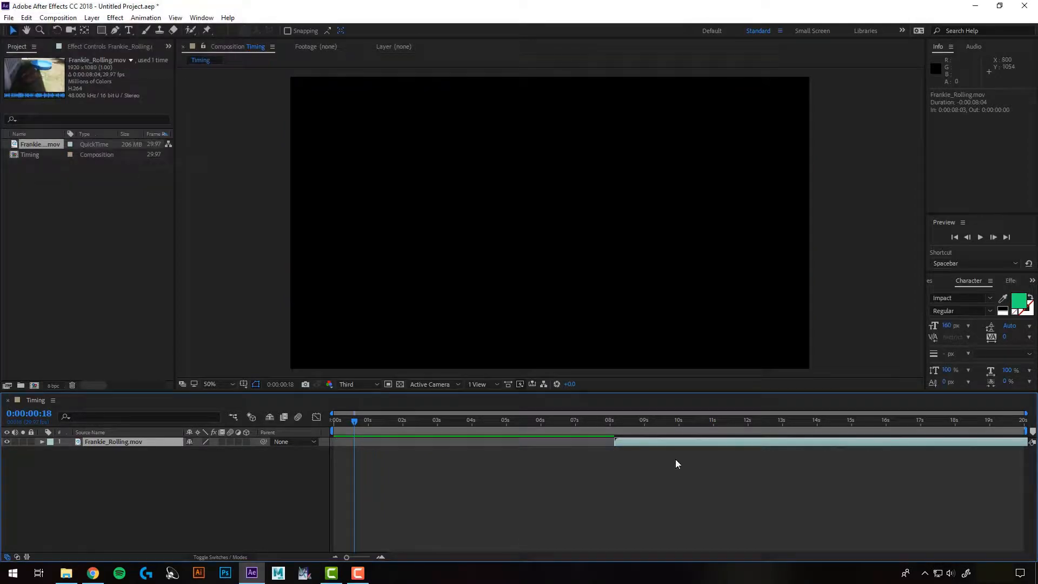
pyautogui.moveTo(786, 444); pyautogui.dragTo(512, 457)
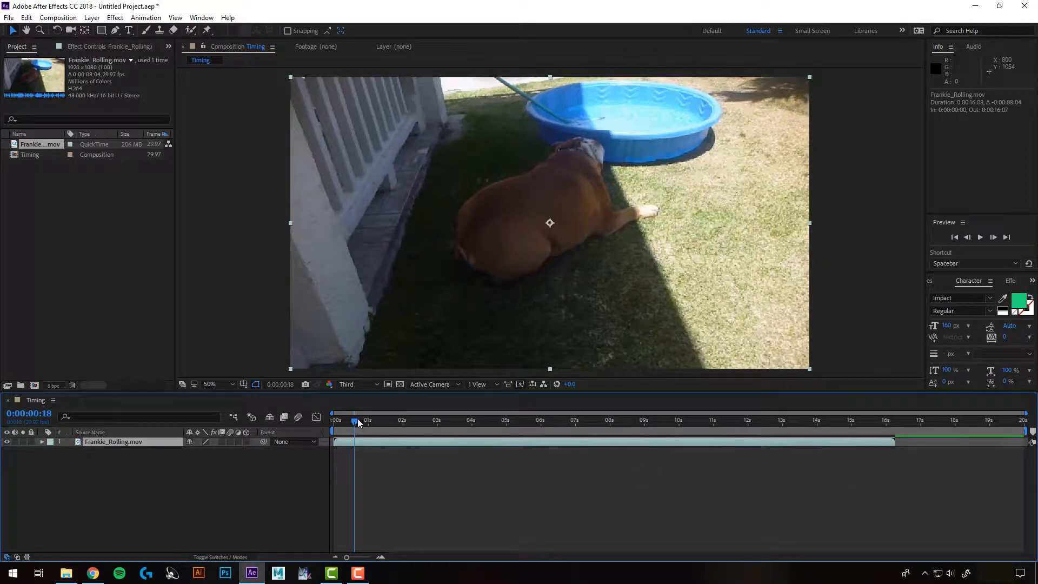
# Preview the stretched layer from the start, then undo the move and the time stretch
pyautogui.moveTo(358, 418); pyautogui.dragTo(340, 430)
pyautogui.press('space')
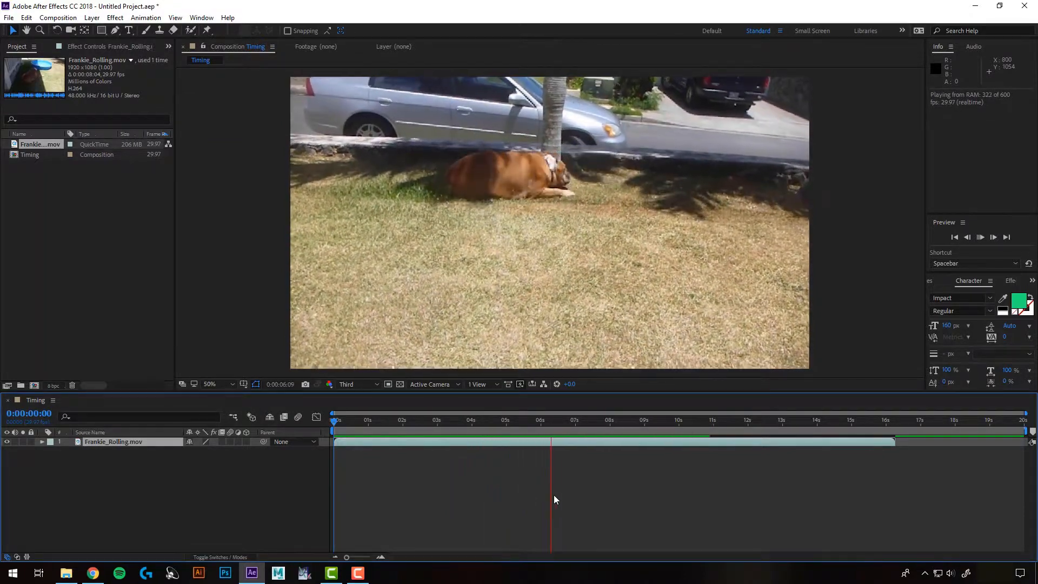
pyautogui.hotkey('ctrl', 'z')
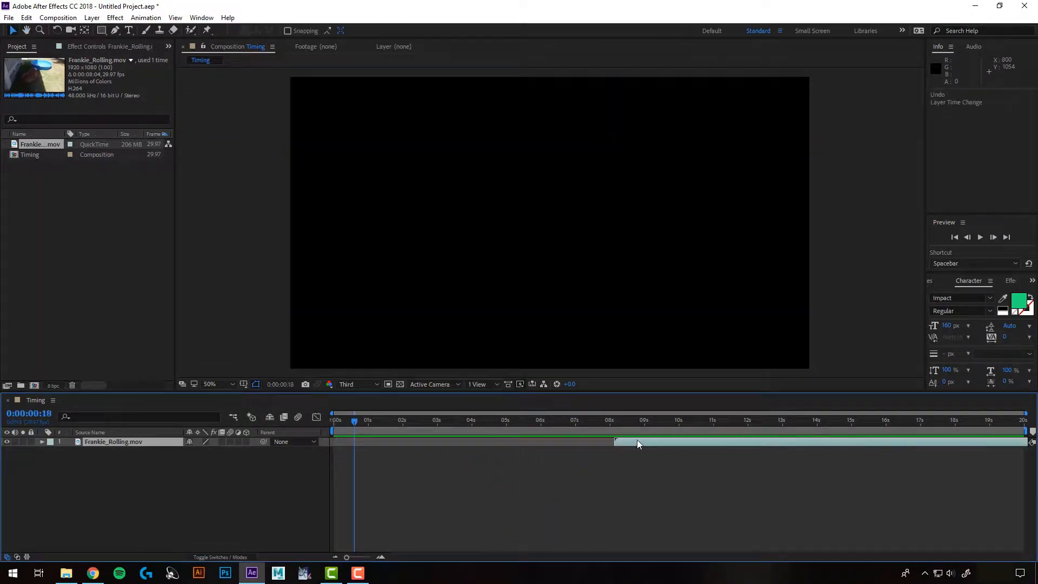
pyautogui.hotkey('ctrl', 'shift', 'z')
# Time-stretch the layer with a stretch factor of 50 and slide it to start at the composition's beginning
pyautogui.rightClick(424, 442)
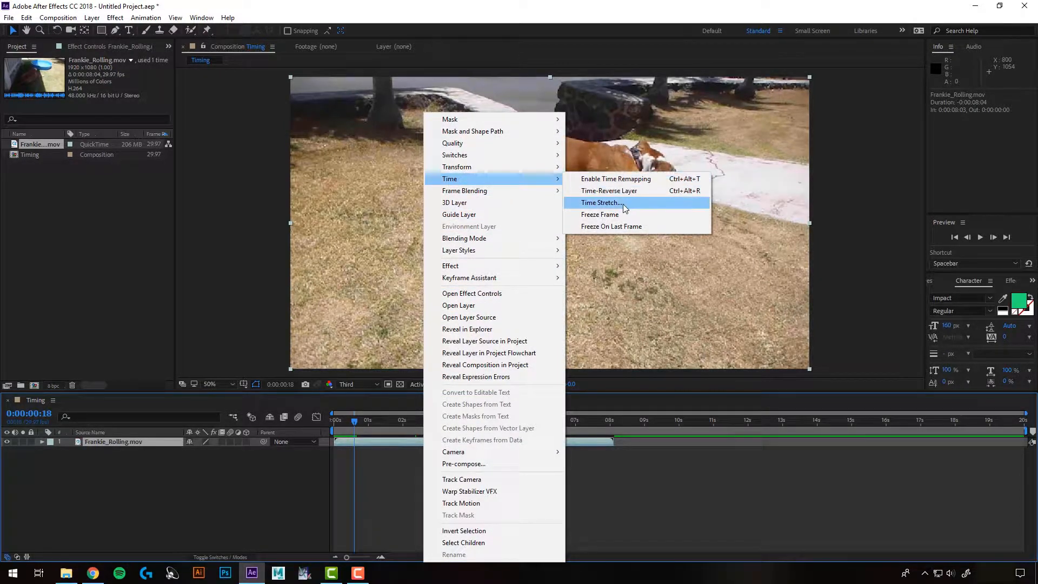
pyautogui.click(623, 204)
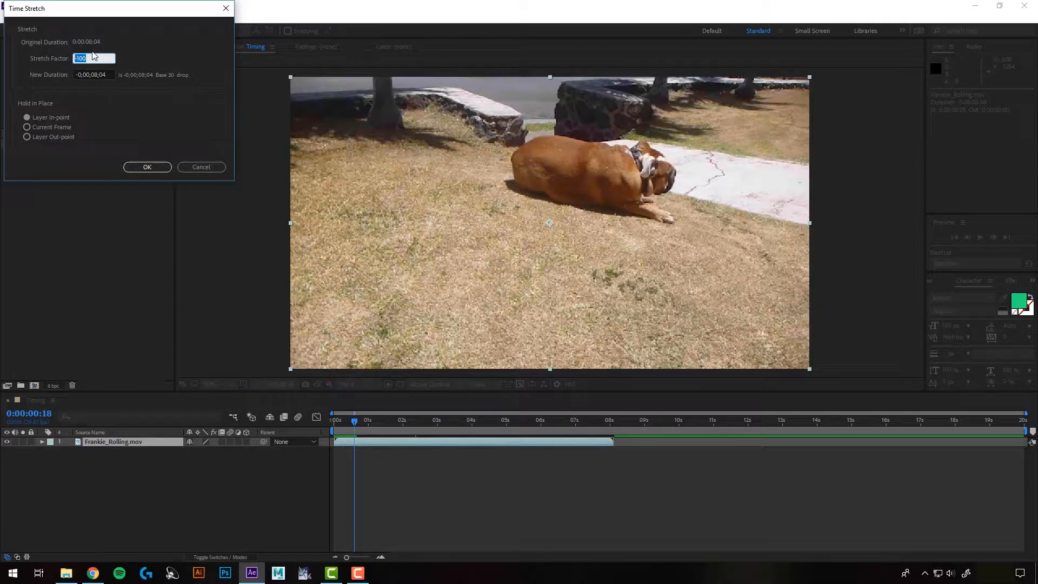
pyautogui.write('50')
pyautogui.click(152, 167)
pyautogui.moveTo(660, 447); pyautogui.dragTo(375, 464)
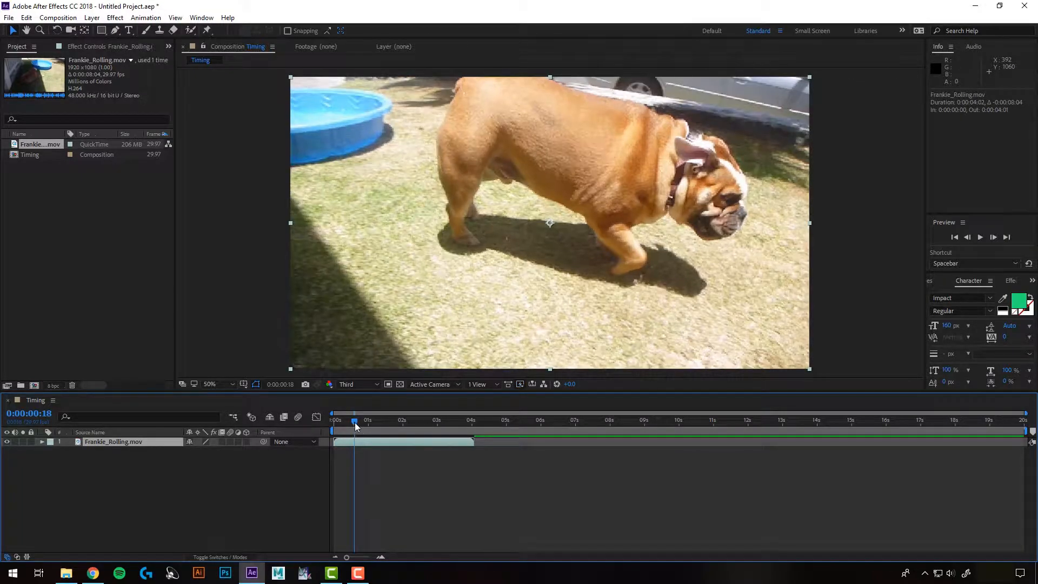
# Preview the shortened layer from the start, then undo the move and the time stretch
pyautogui.moveTo(355, 422); pyautogui.dragTo(332, 425)
pyautogui.press('space')
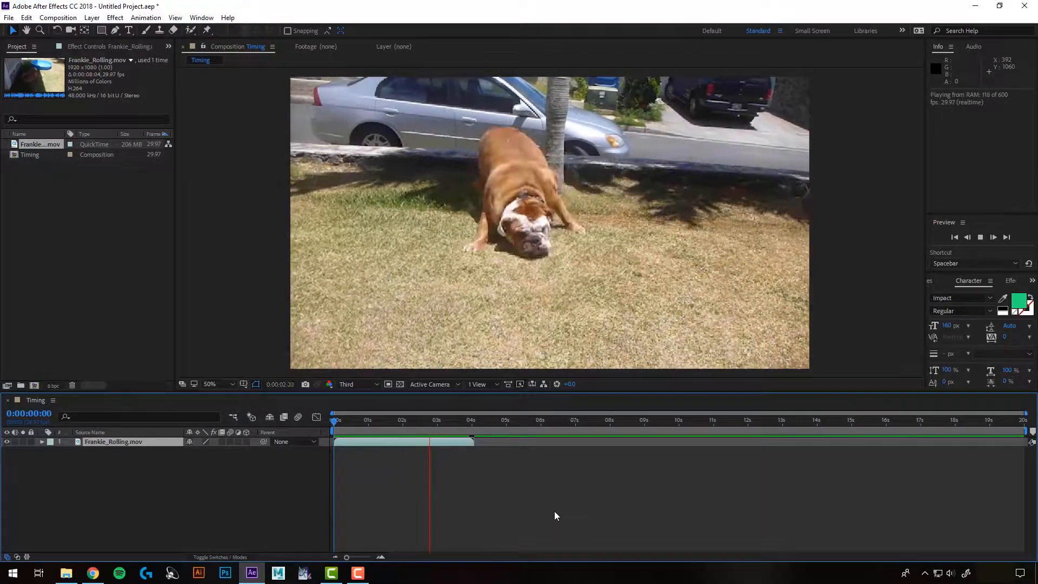
pyautogui.press('space')
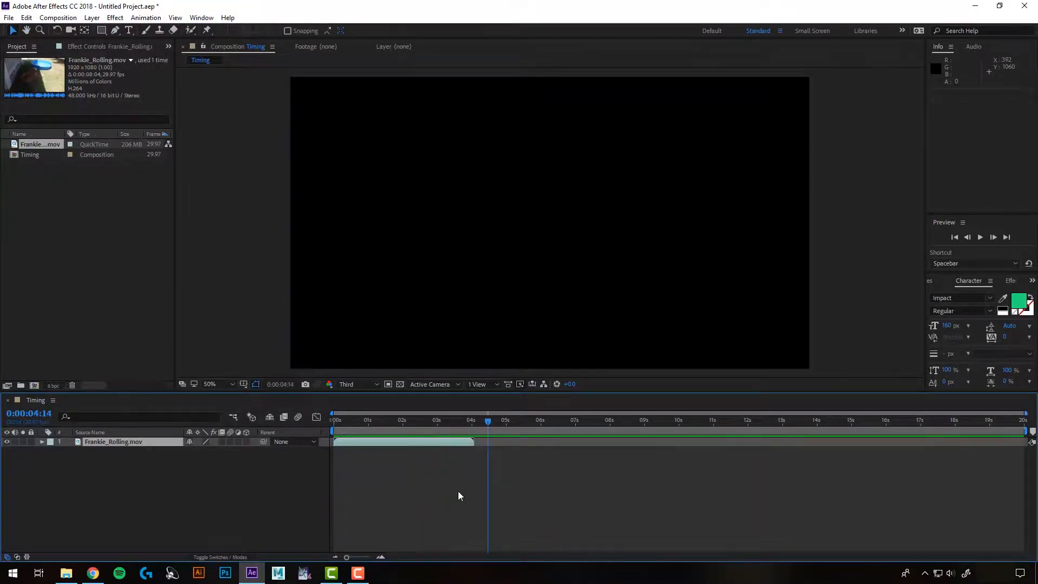
pyautogui.hotkey('ctrl', 'z')
pyautogui.hotkey('ctrl', 'z')
pyautogui.click(447, 422)
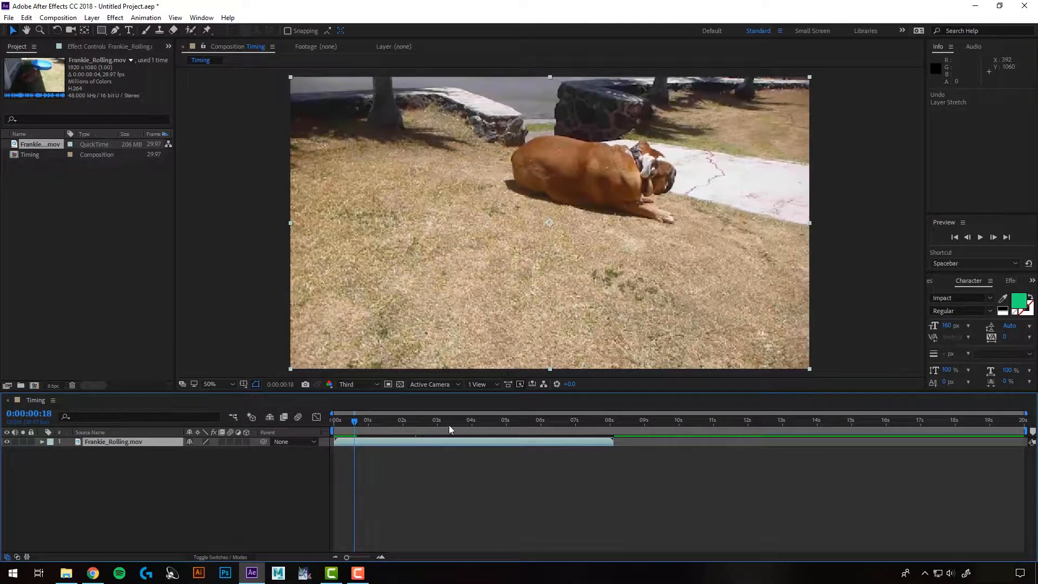
pyautogui.click(452, 420)
pyautogui.rightClick(464, 443)
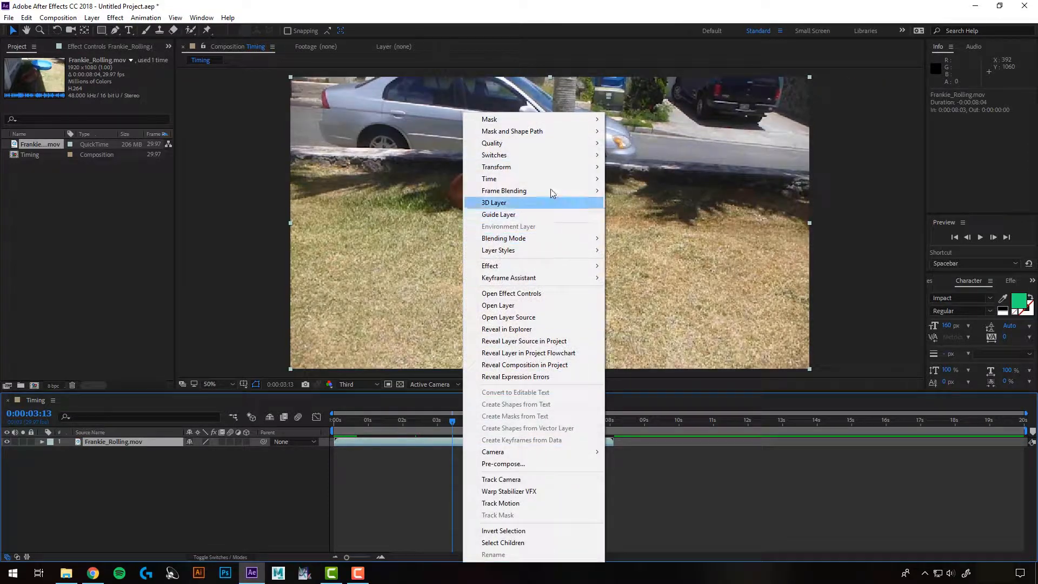
pyautogui.moveTo(581, 180)
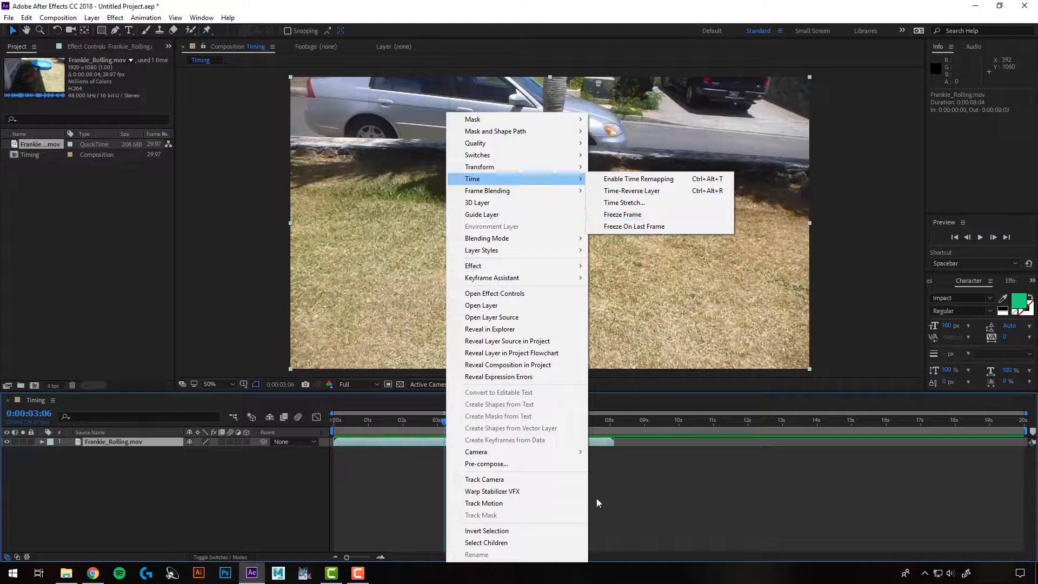
pyautogui.click(498, 417)
# Apply Freeze Frame to the layer at 0:00:01:26, then undo it
pyautogui.moveTo(499, 417); pyautogui.dragTo(398, 419)
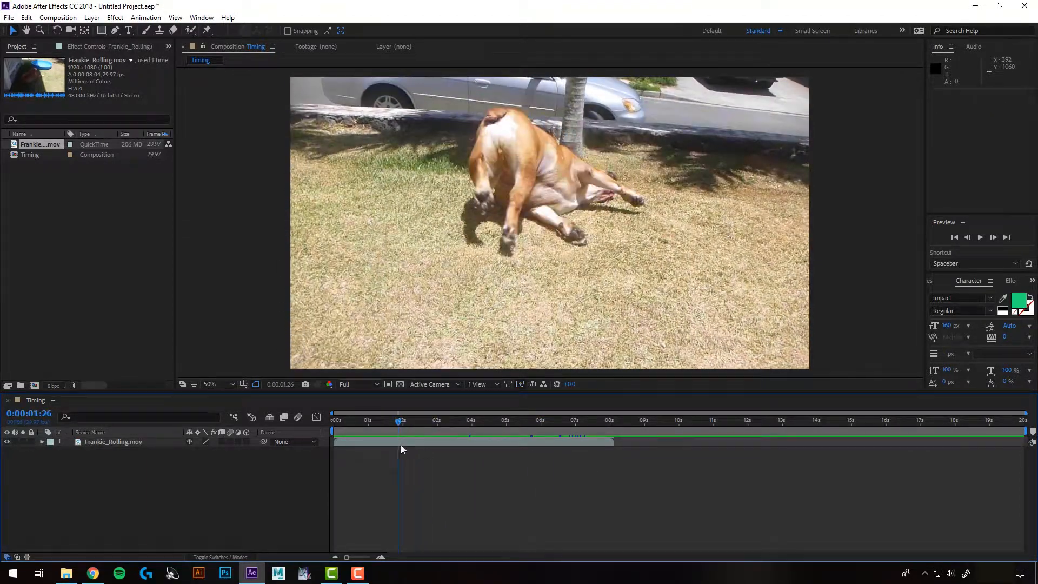
pyautogui.click(401, 443)
pyautogui.rightClick(397, 440)
pyautogui.moveTo(457, 179)
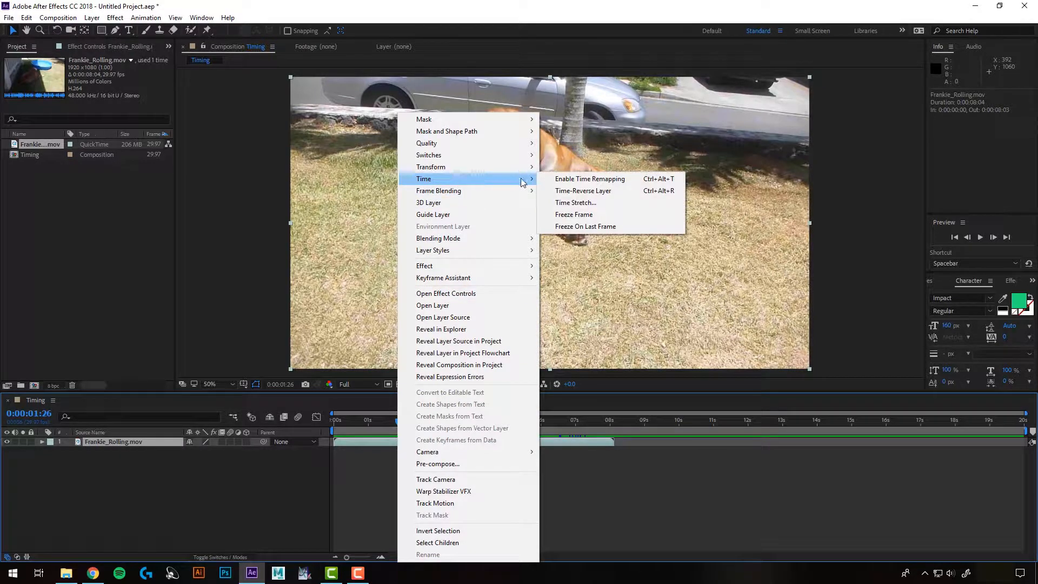
pyautogui.click(563, 214)
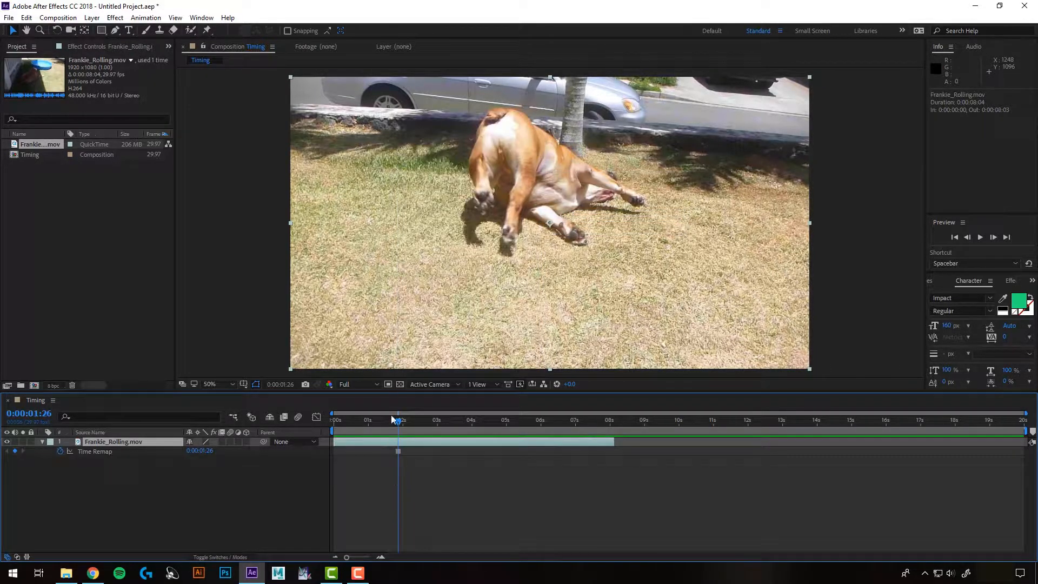
pyautogui.moveTo(391, 414); pyautogui.dragTo(411, 439)
pyautogui.hotkey('ctrl', 'z')
# Duplicate the layer and apply Freeze Frame to the top copy at 0:00:01:26
pyautogui.hotkey('ctrl', 'd')
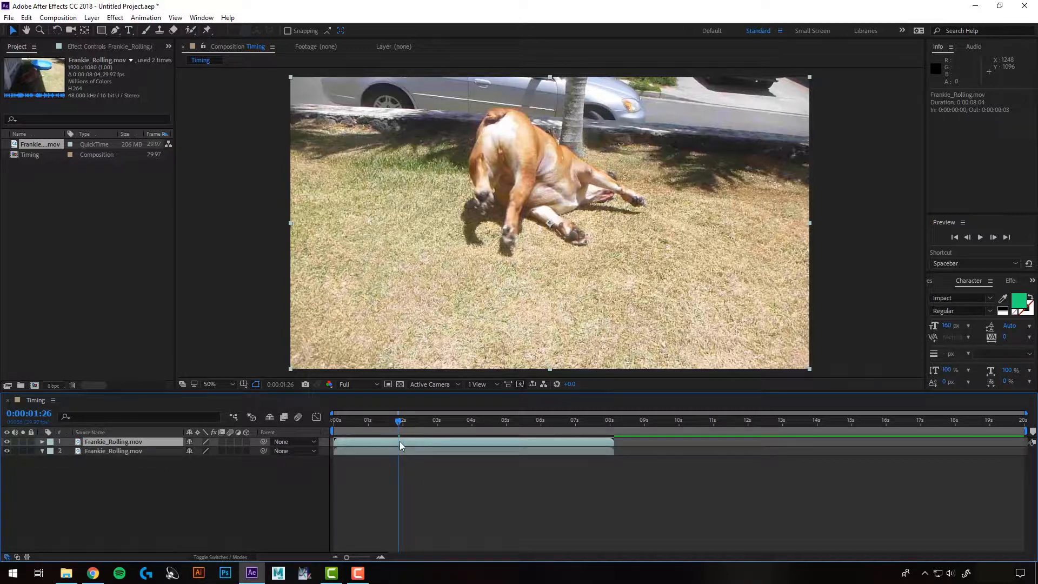
pyautogui.rightClick(400, 441)
pyautogui.moveTo(460, 178)
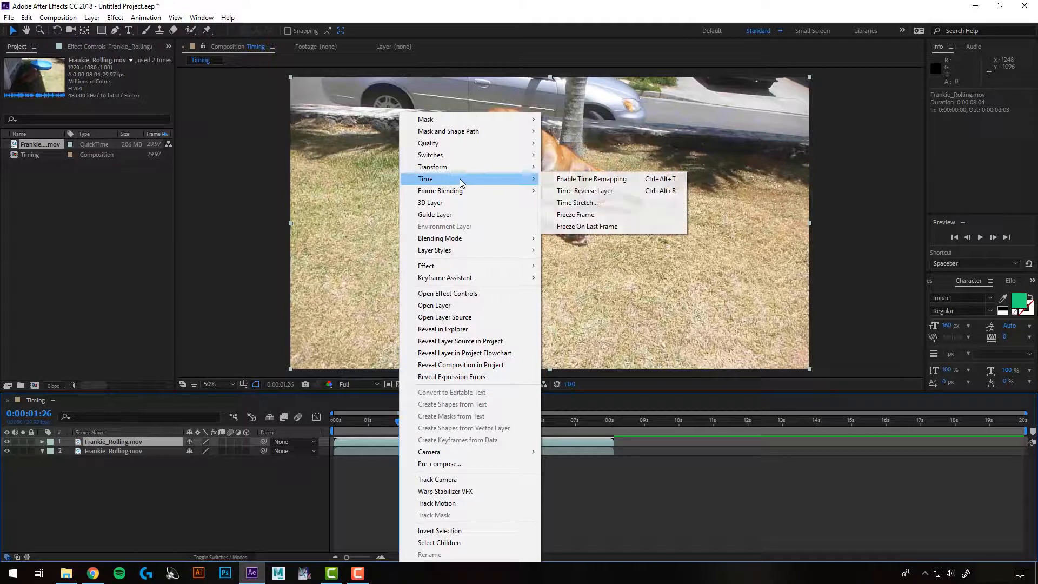
pyautogui.click(575, 214)
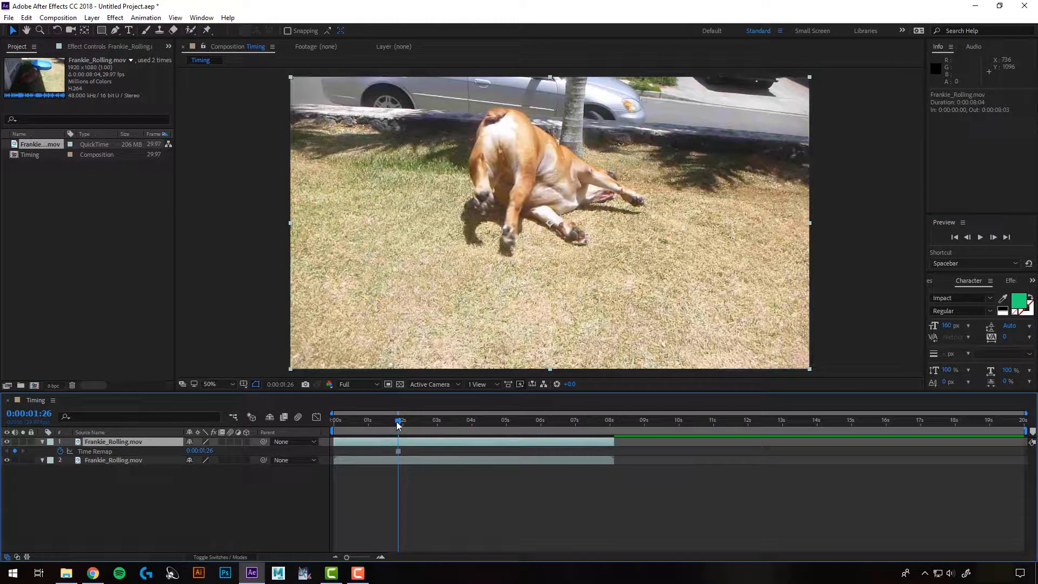
# Trim the frozen top layer so it begins at 0:00:01:26
pyautogui.moveTo(398, 425)
pyautogui.mouseDown()
pyautogui.moveTo(328, 424)
pyautogui.moveTo(543, 427)
pyautogui.moveTo(403, 427)
pyautogui.mouseUp()
pyautogui.click(400, 460)
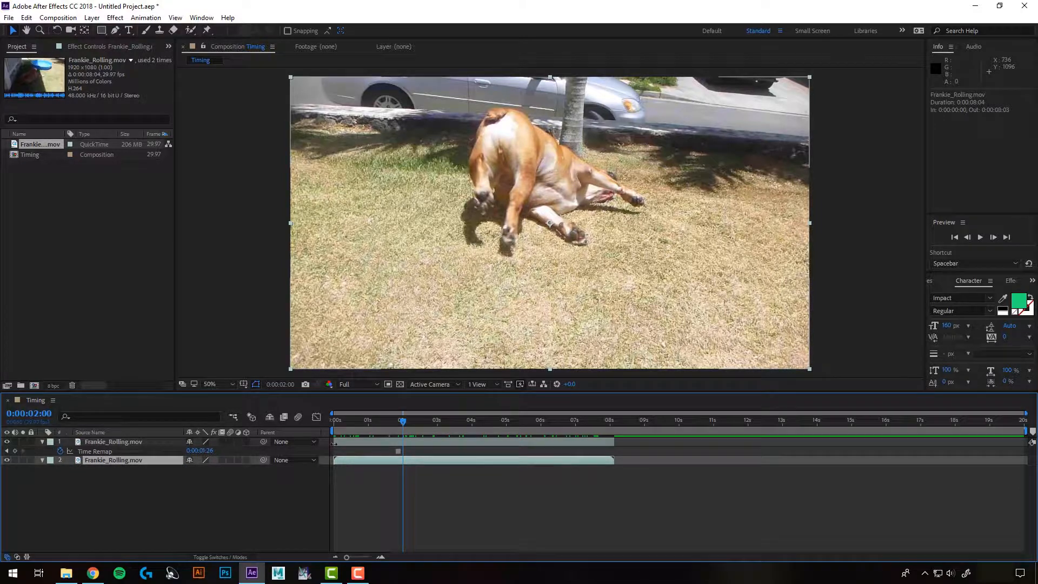
pyautogui.moveTo(334, 442)
pyautogui.mouseDown()
pyautogui.moveTo(399, 444)
pyautogui.moveTo(371, 426)
pyautogui.moveTo(333, 432)
pyautogui.mouseUp()
# Preview the composition from the freeze point onward
pyautogui.click(399, 425)
pyautogui.press('space')
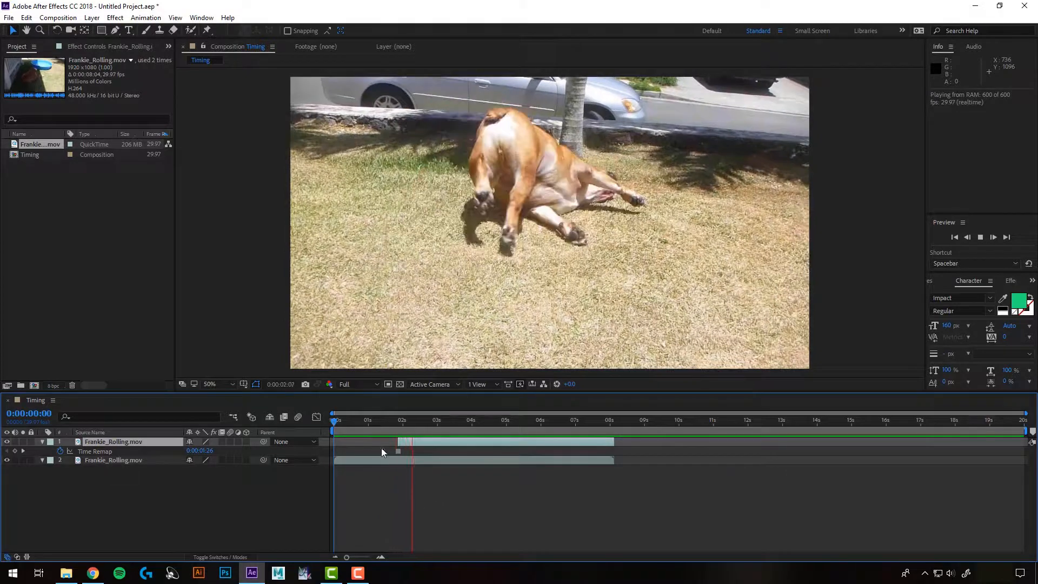
pyautogui.press('space')
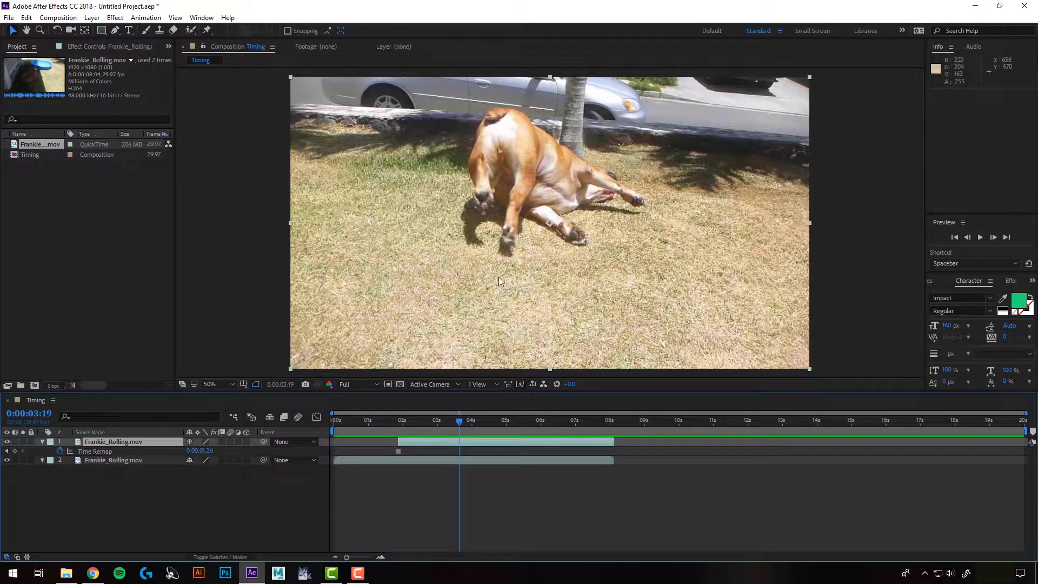
pyautogui.moveTo(461, 423); pyautogui.dragTo(472, 426)
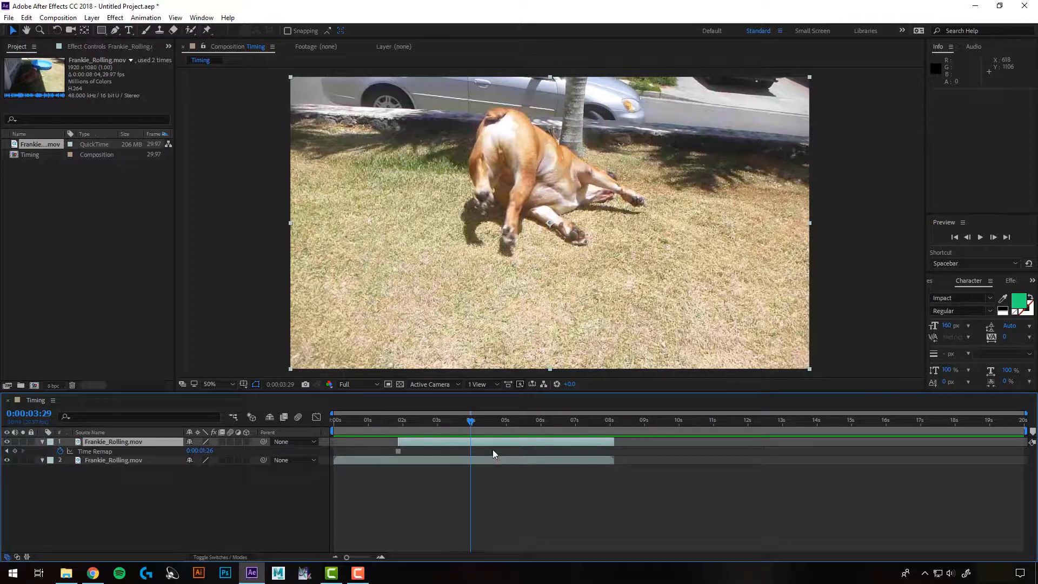
# Split the frozen top layer at 0:00:03:29 and delete the segment after the split
pyautogui.click(24, 22)
pyautogui.click(70, 167)
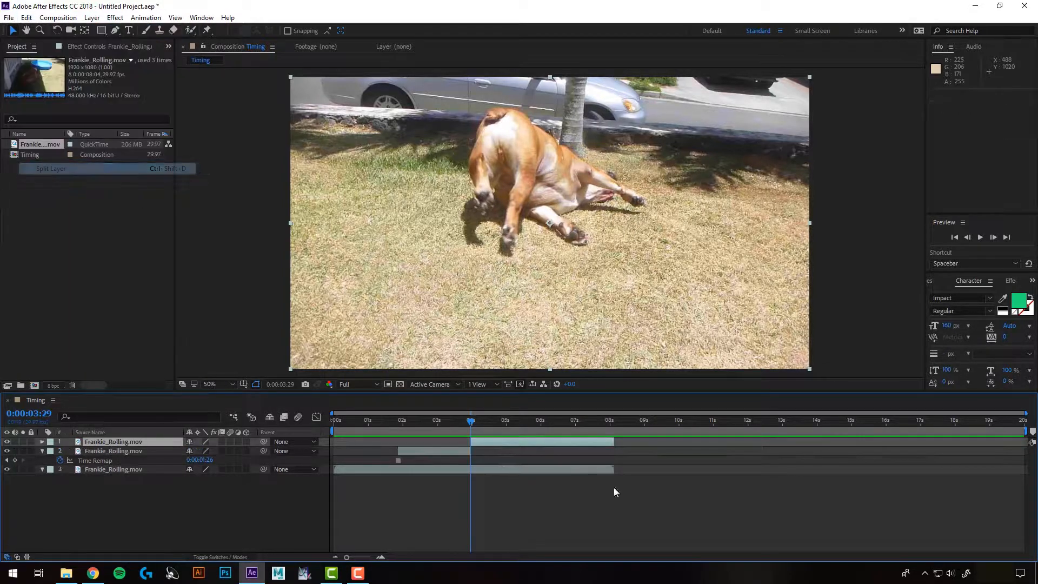
pyautogui.press('Delete')
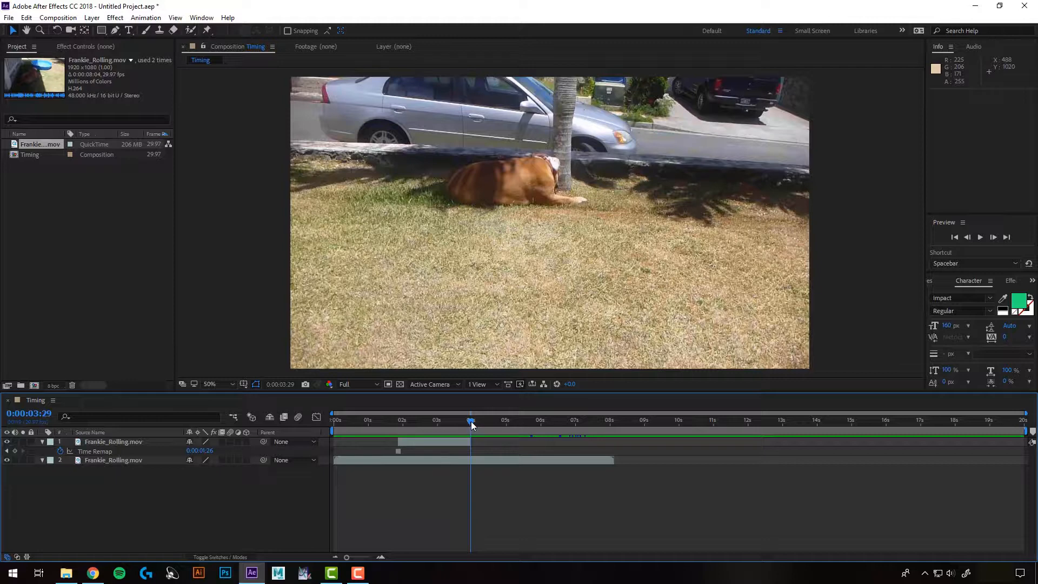
# Split the original bottom layer at 0:00:01:26 and move its later part to start at 0:00:03:29
pyautogui.click(476, 460)
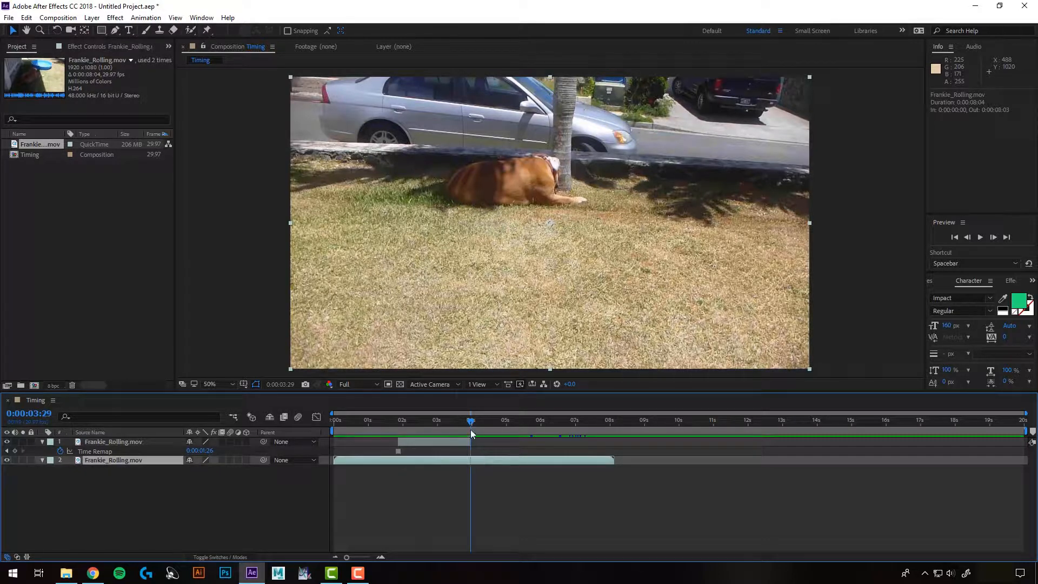
pyautogui.moveTo(470, 432); pyautogui.dragTo(404, 427)
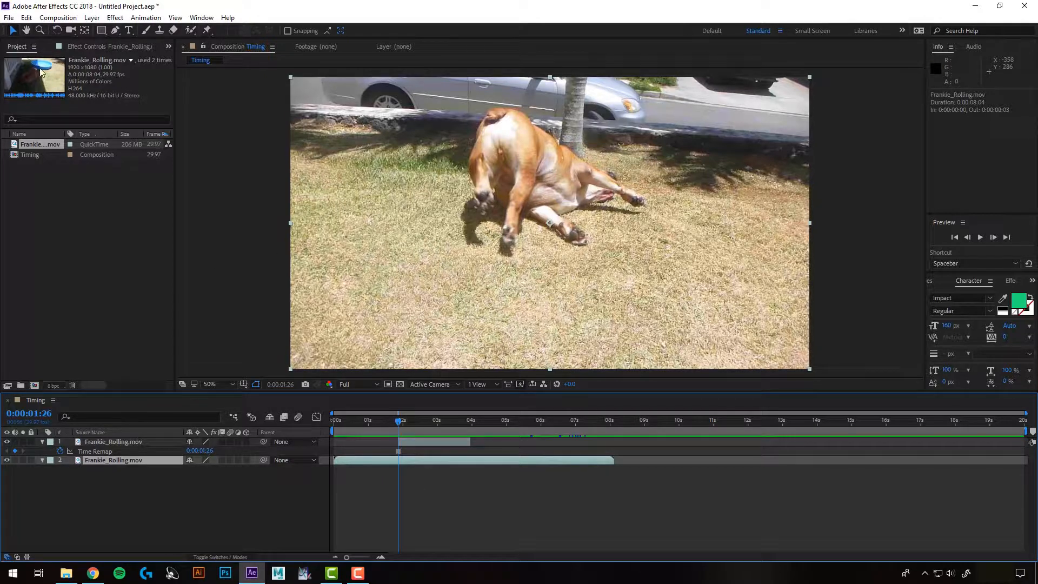
pyautogui.click(26, 17)
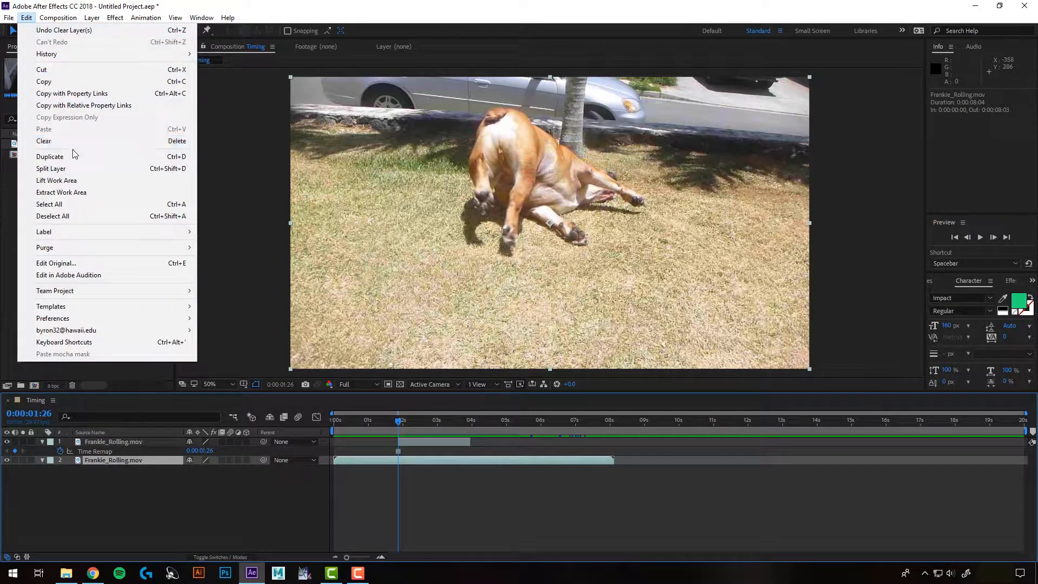
pyautogui.click(69, 168)
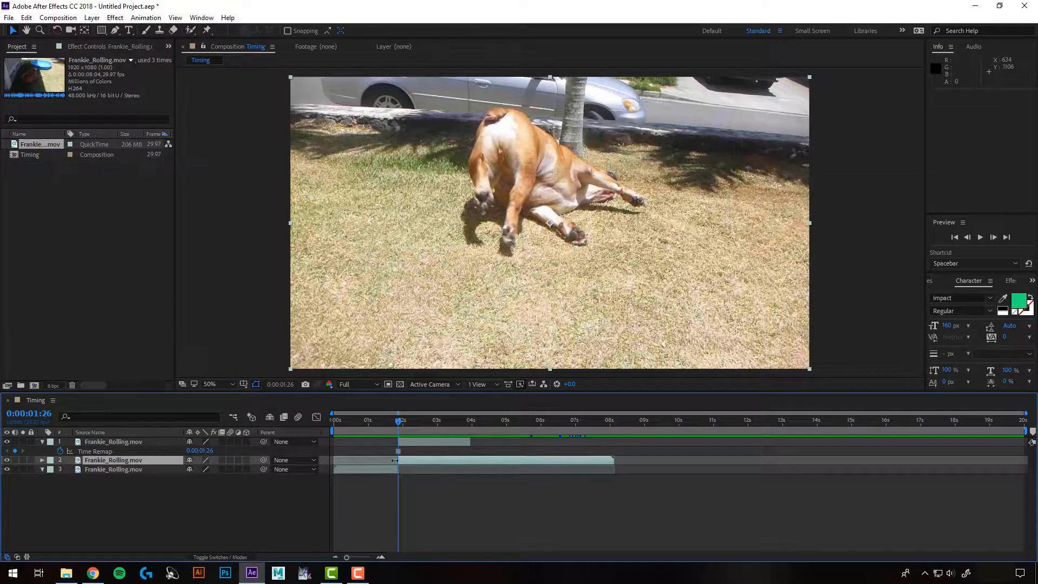
pyautogui.moveTo(410, 461); pyautogui.dragTo(483, 463)
# Preview the composition with the freeze frame inserted between the clip parts
pyautogui.moveTo(405, 421)
pyautogui.mouseDown()
pyautogui.moveTo(388, 426)
pyautogui.moveTo(478, 429)
pyautogui.moveTo(404, 427)
pyautogui.mouseUp()
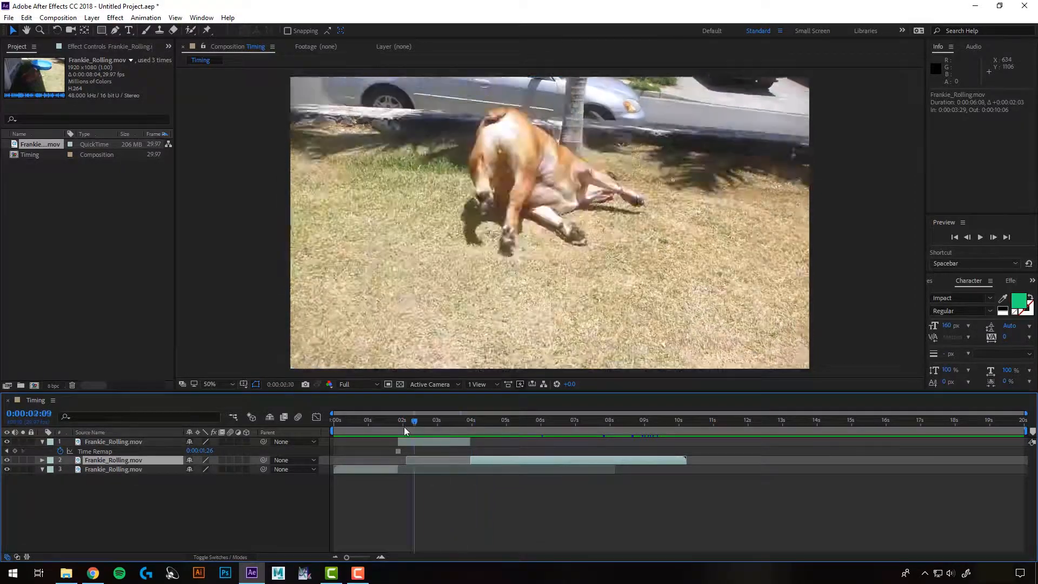
pyautogui.press('space')
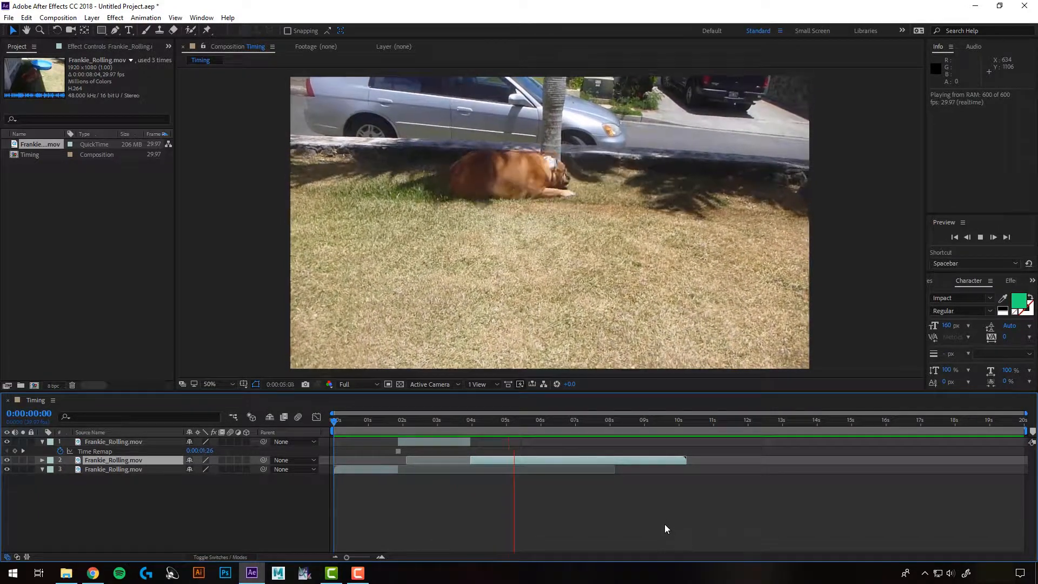
pyautogui.press('space')
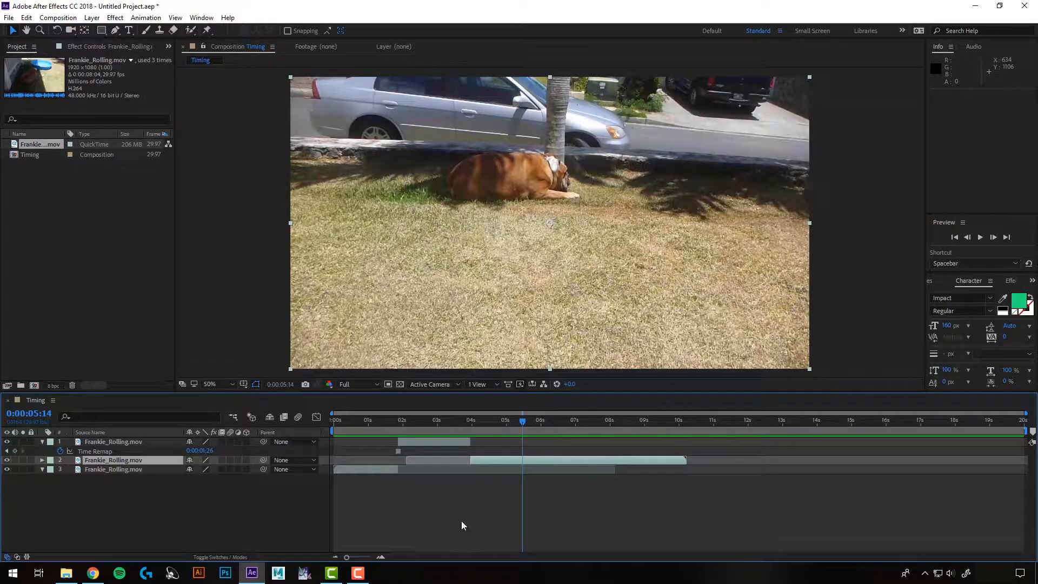
# Undo the recent split, delete, move and trim edits
pyautogui.hotkey('ctrl', 'z')
pyautogui.hotkey('ctrl', 'z')
pyautogui.hotkey('ctrl', 'z')
pyautogui.hotkey('ctrl', 'z')
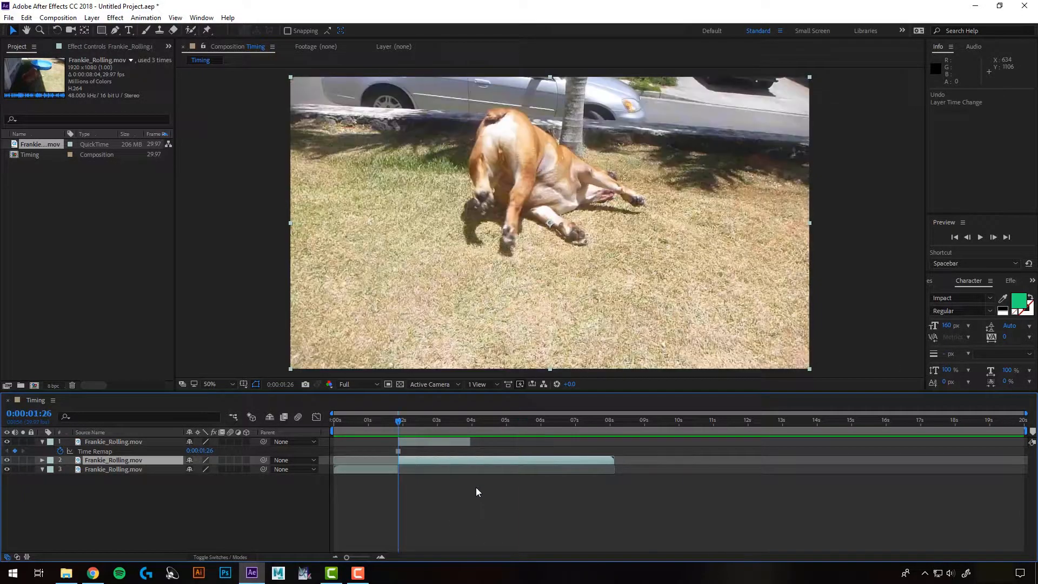
pyautogui.hotkey('ctrl', 'z')
pyautogui.hotkey('ctrl', 'z')
pyautogui.hotkey('ctrl', 'z')
pyautogui.hotkey('ctrl', 'z')
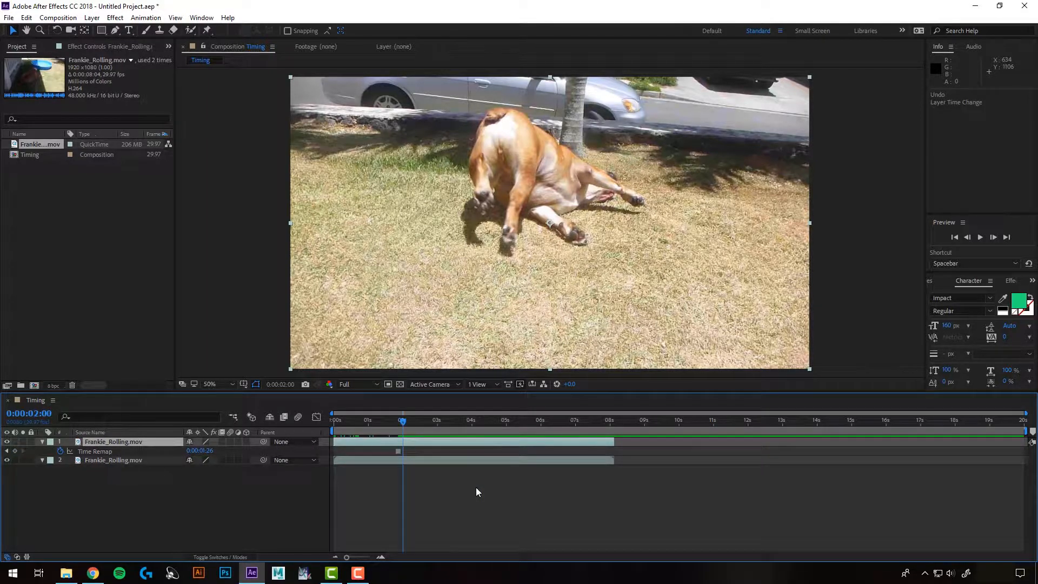
# Apply Freeze On Last Frame to the clip layer
pyautogui.rightClick(404, 445)
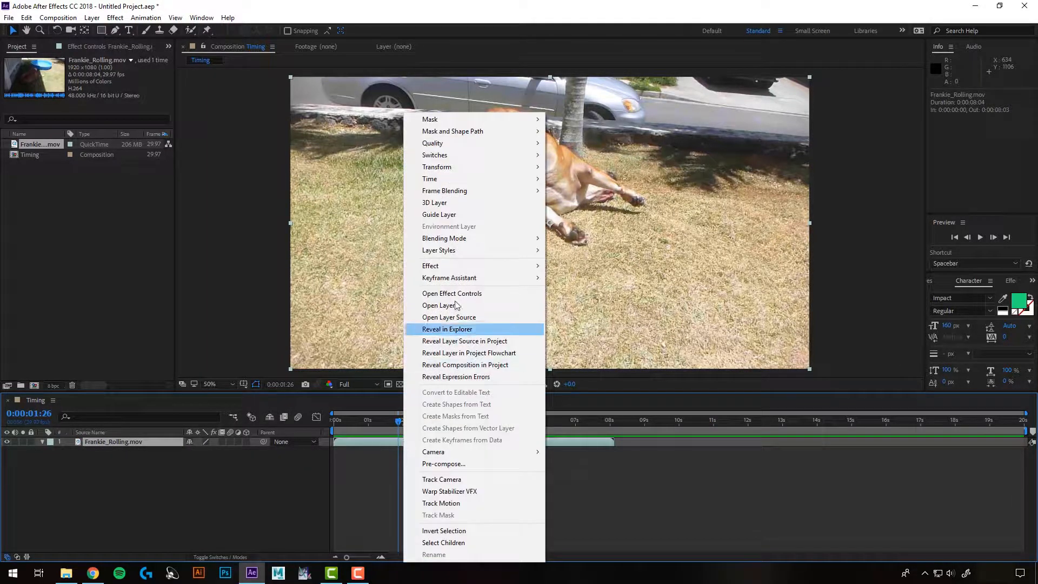
pyautogui.moveTo(471, 179)
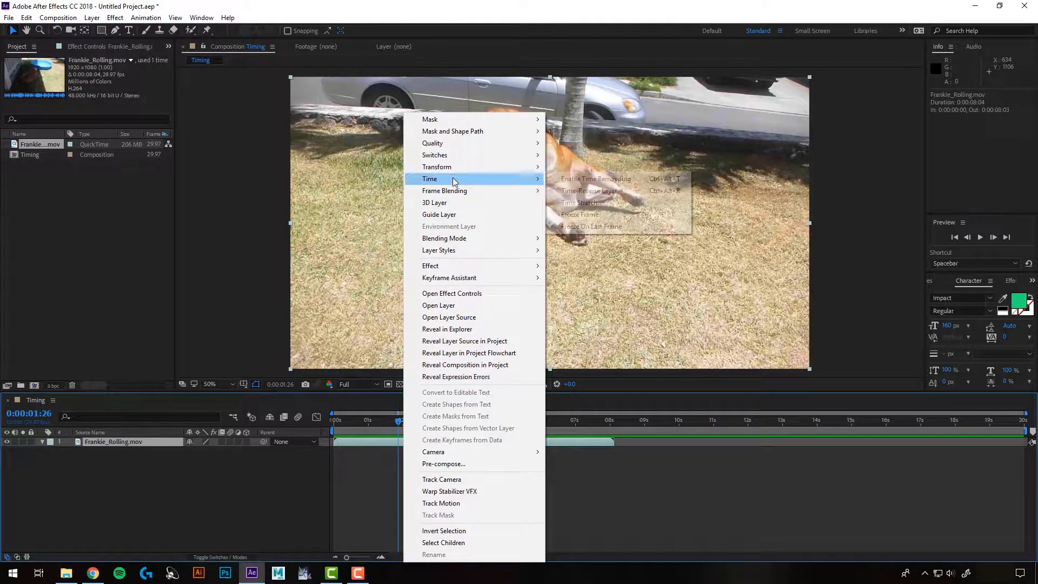
pyautogui.click(595, 227)
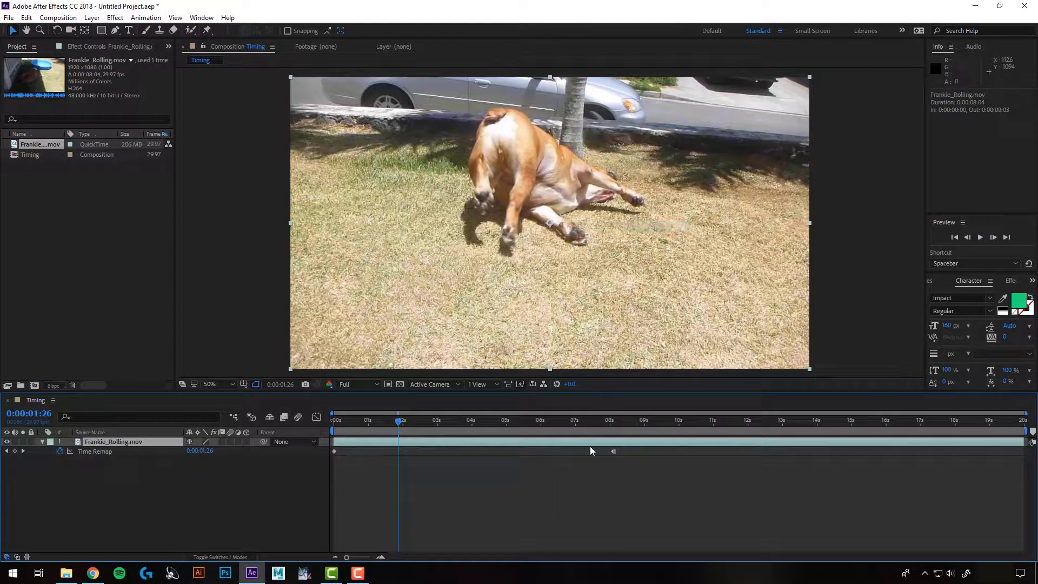
# Scrub through and preview the composition past the clip's last frame
pyautogui.moveTo(344, 422); pyautogui.dragTo(533, 423)
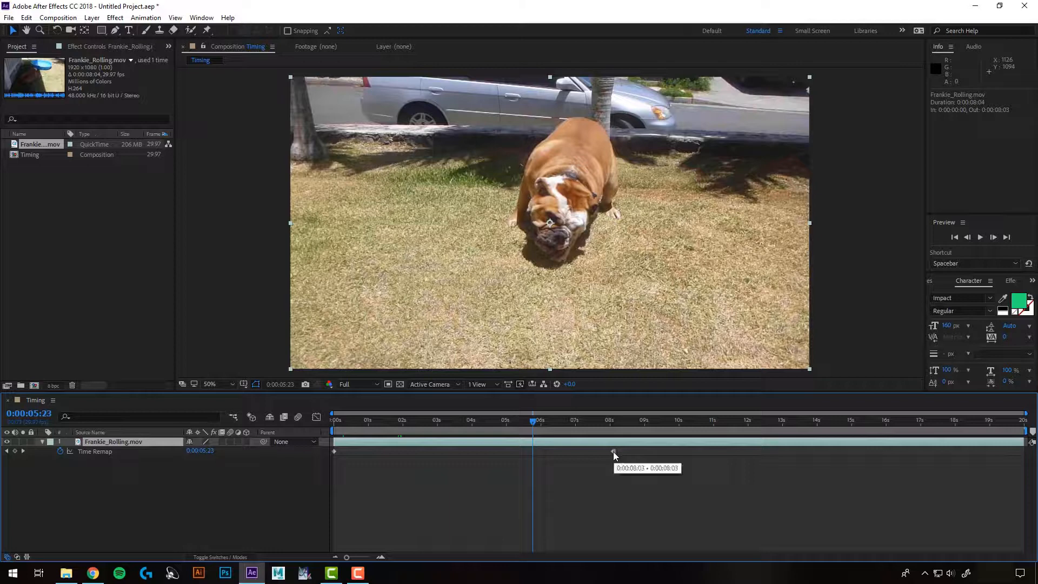
pyautogui.moveTo(606, 430); pyautogui.dragTo(638, 433)
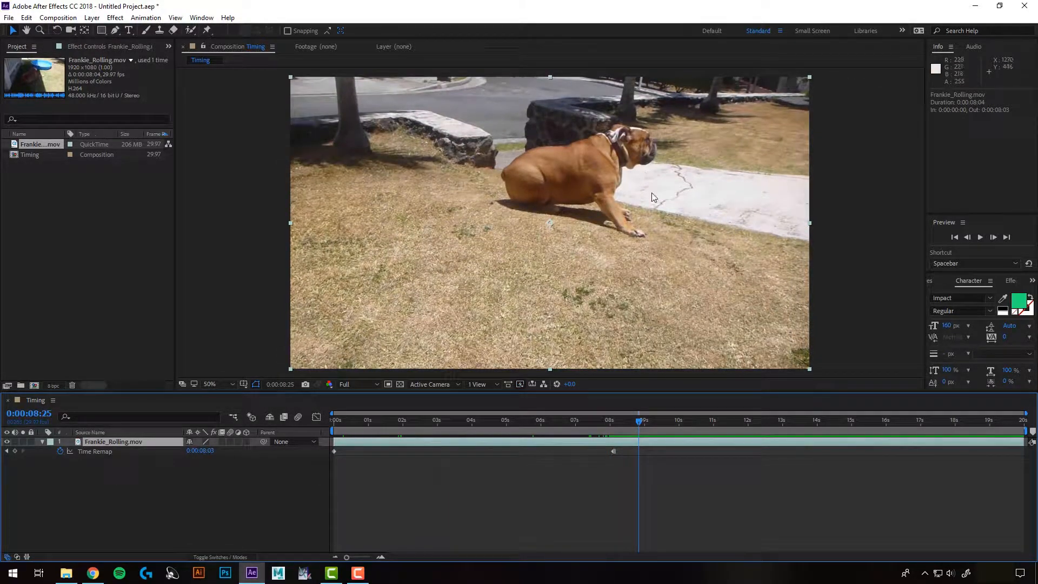
pyautogui.press('space')
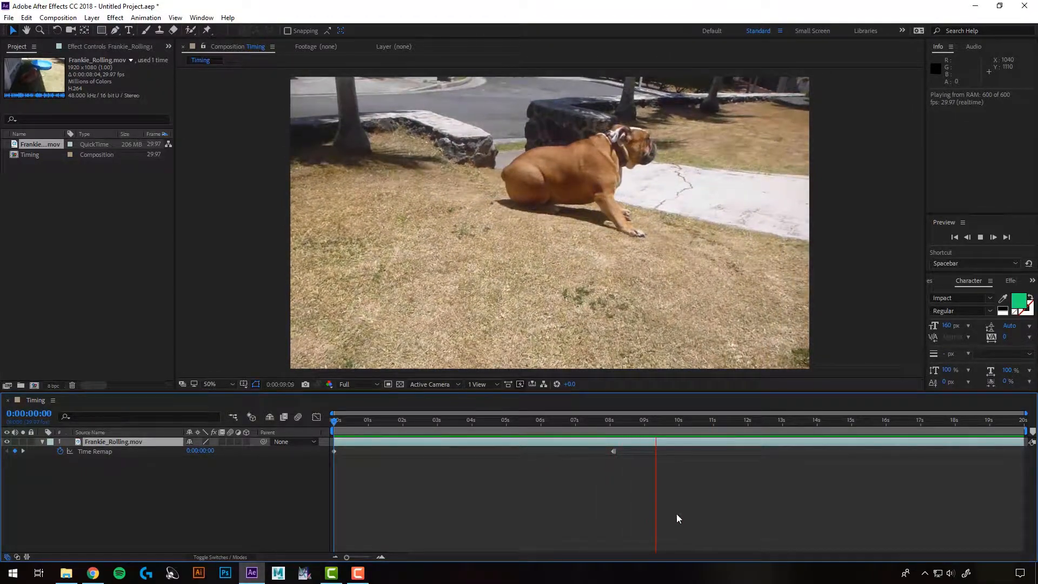
pyautogui.press('space')
# Undo Freeze On Last Frame and enable Time Remapping on the layer instead
pyautogui.hotkey('ctrl', 'z')
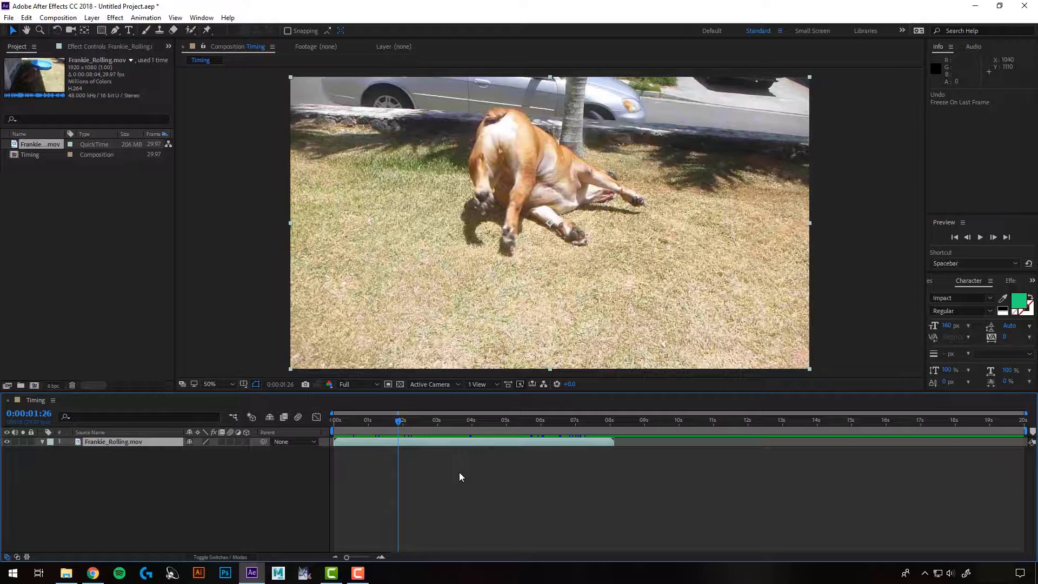
pyautogui.rightClick(453, 444)
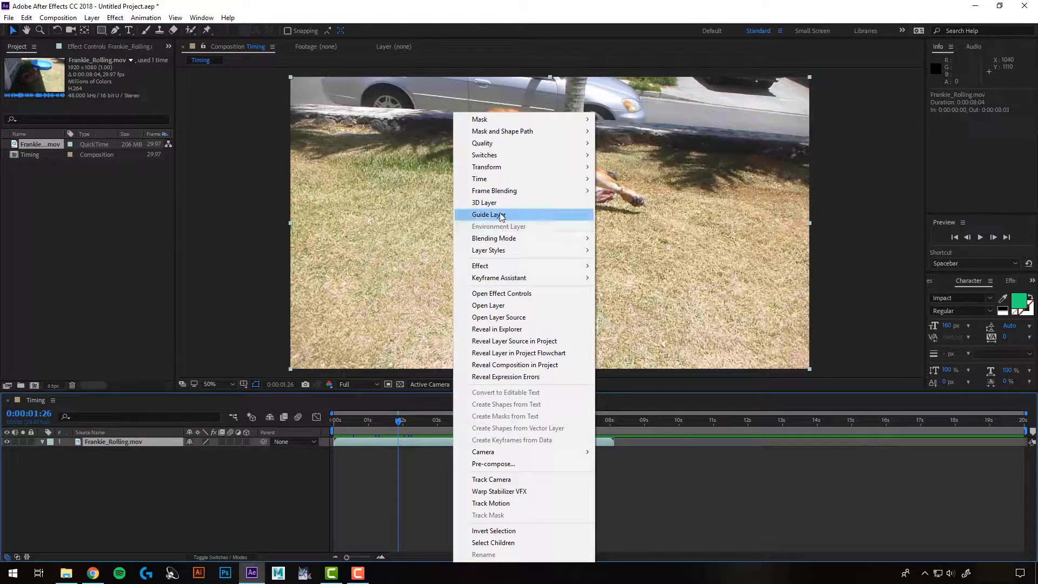
pyautogui.moveTo(509, 179)
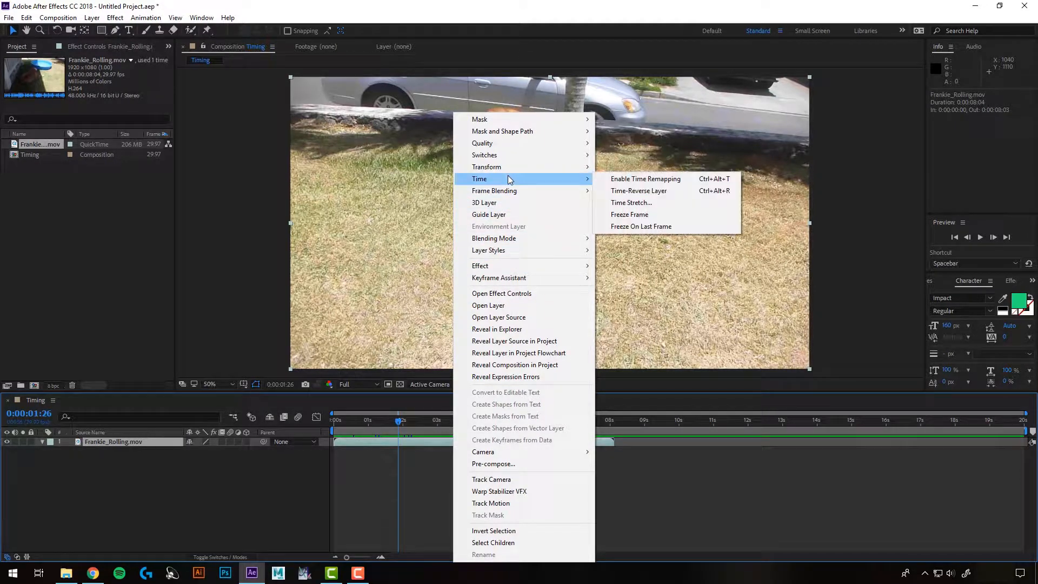
pyautogui.click(640, 181)
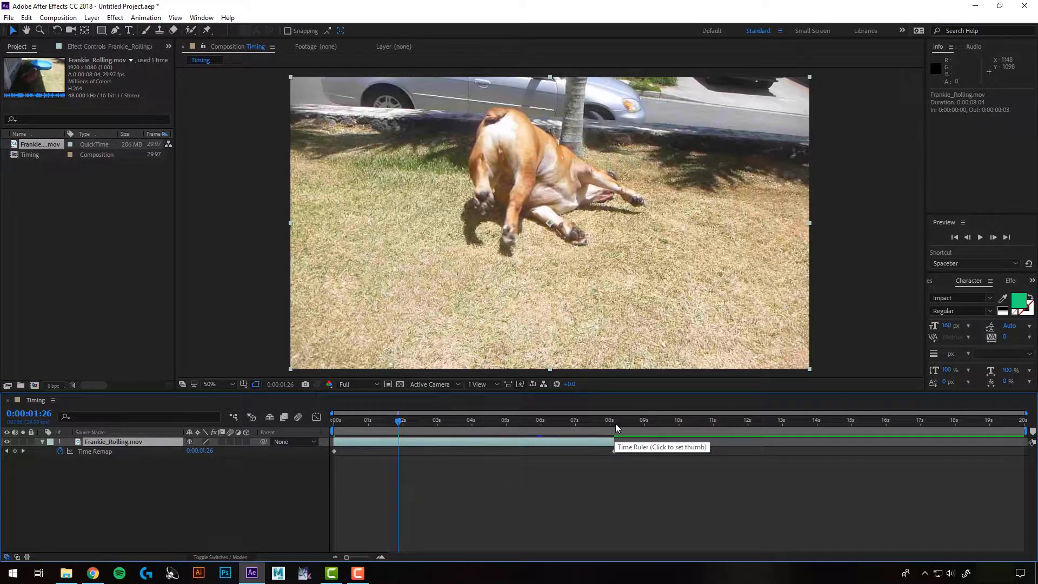
# Move the last Time Remap keyframe to about 0:00:03 to speed up the clip, and preview it
pyautogui.moveTo(615, 423); pyautogui.dragTo(406, 440)
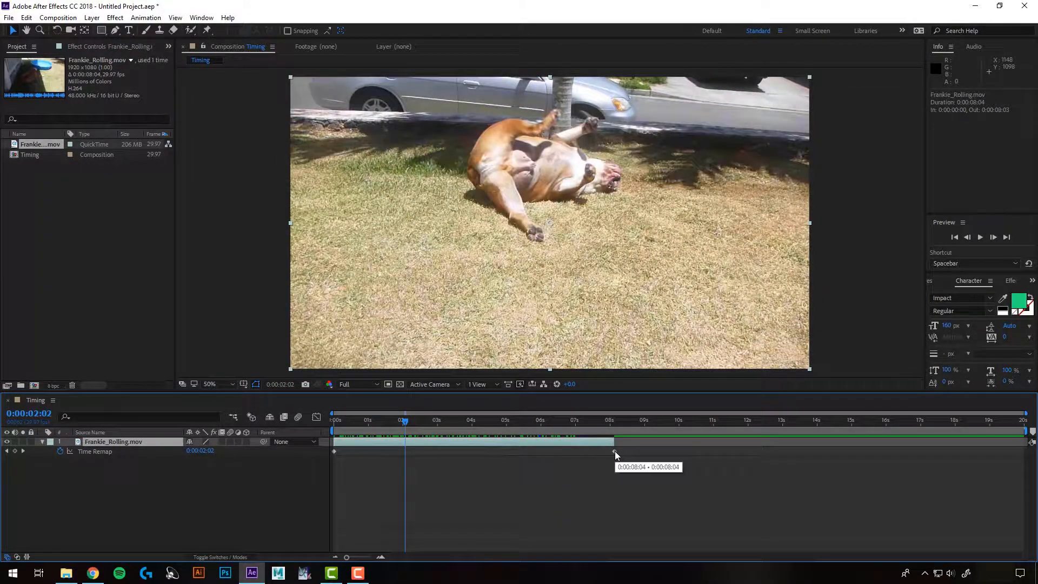
pyautogui.moveTo(615, 451); pyautogui.dragTo(327, 426)
pyautogui.click(437, 421)
pyautogui.press('space')
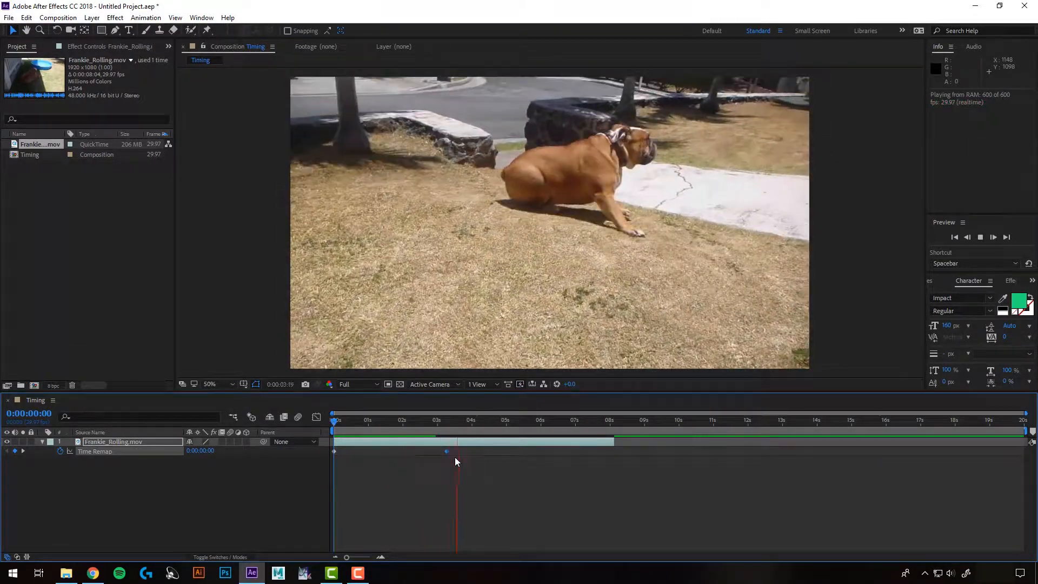
pyautogui.press('space')
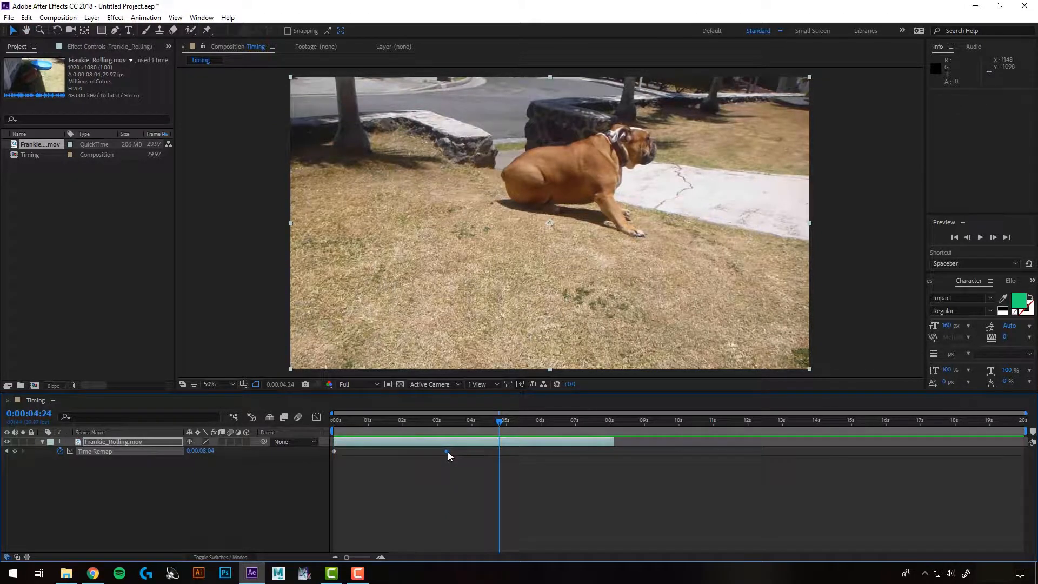
# Slow the clip by moving the last Time Remap keyframe to 0:00:11:10 and extending the layer's end to match, then preview
pyautogui.hotkey('ctrl', 'z')
pyautogui.moveTo(444, 453); pyautogui.dragTo(725, 451)
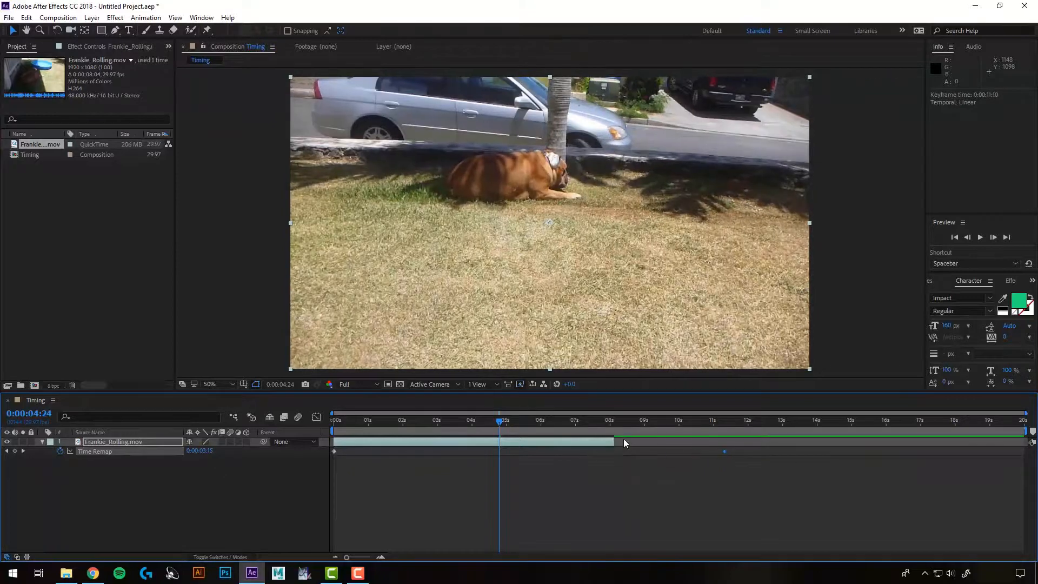
pyautogui.moveTo(615, 441); pyautogui.dragTo(725, 442)
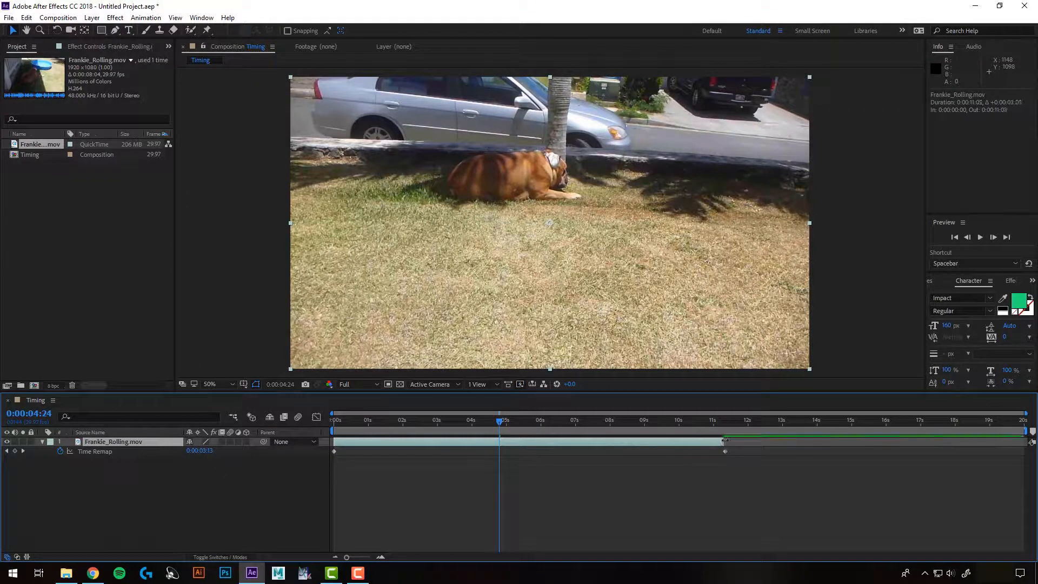
pyautogui.press('space')
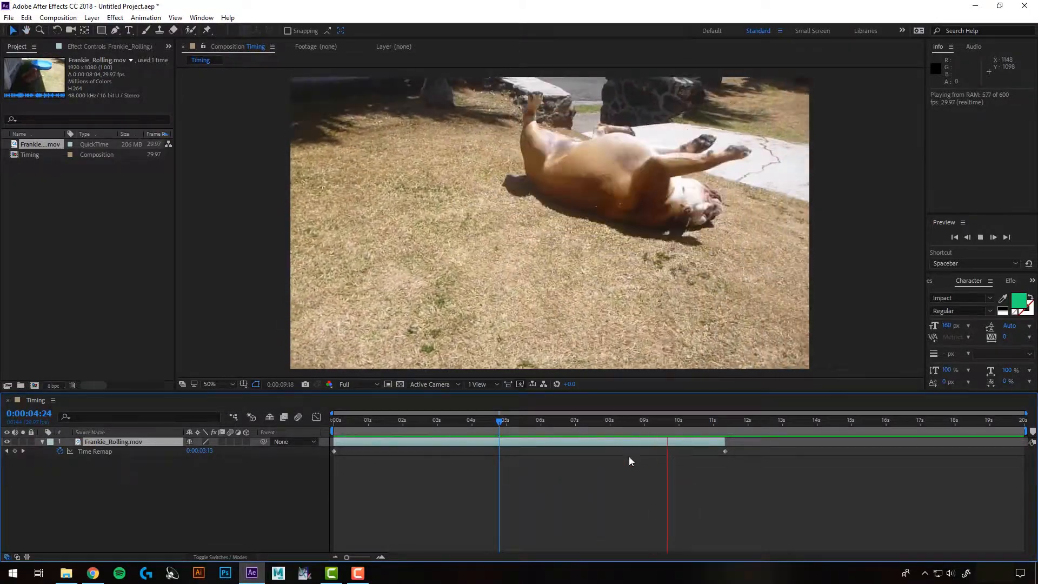
pyautogui.click(980, 239)
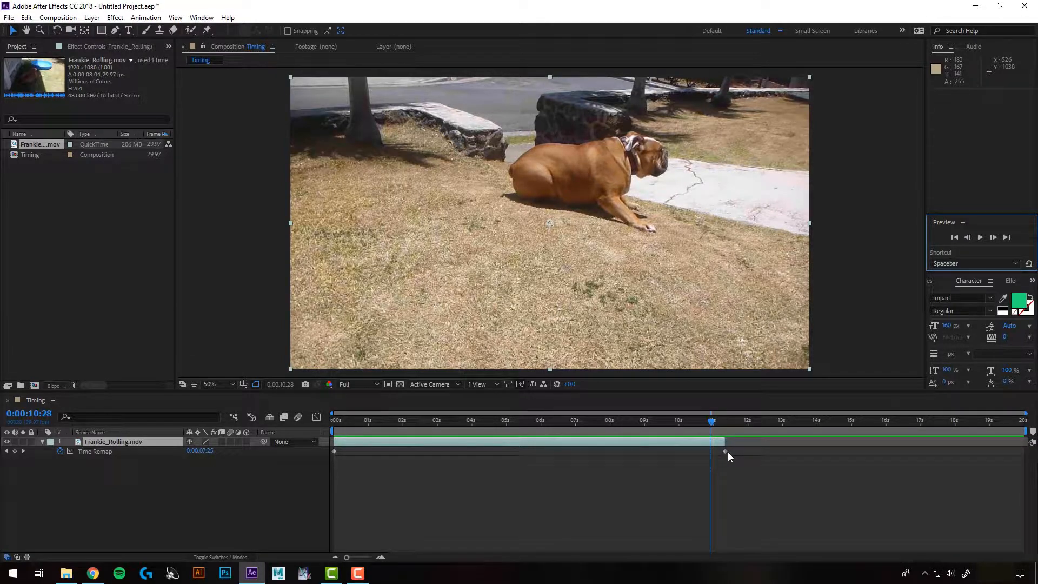
# Restore the layer's end and the last Time Remap keyframe to about 0:00:08:03
pyautogui.moveTo(738, 433); pyautogui.dragTo(601, 443)
pyautogui.moveTo(725, 451); pyautogui.dragTo(664, 421)
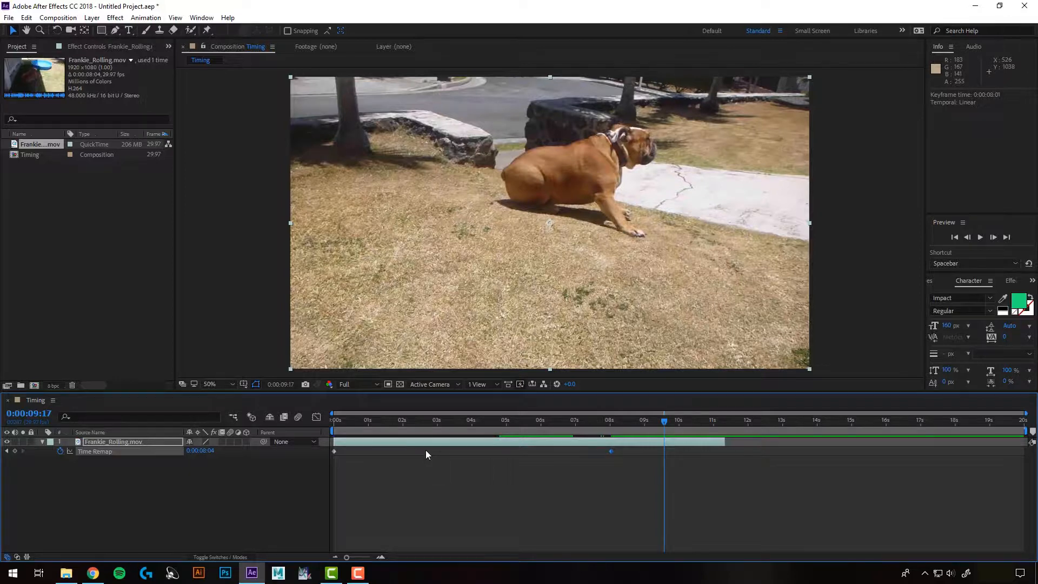
pyautogui.hotkey('ctrl', 'z')
pyautogui.hotkey('ctrl', 'z')
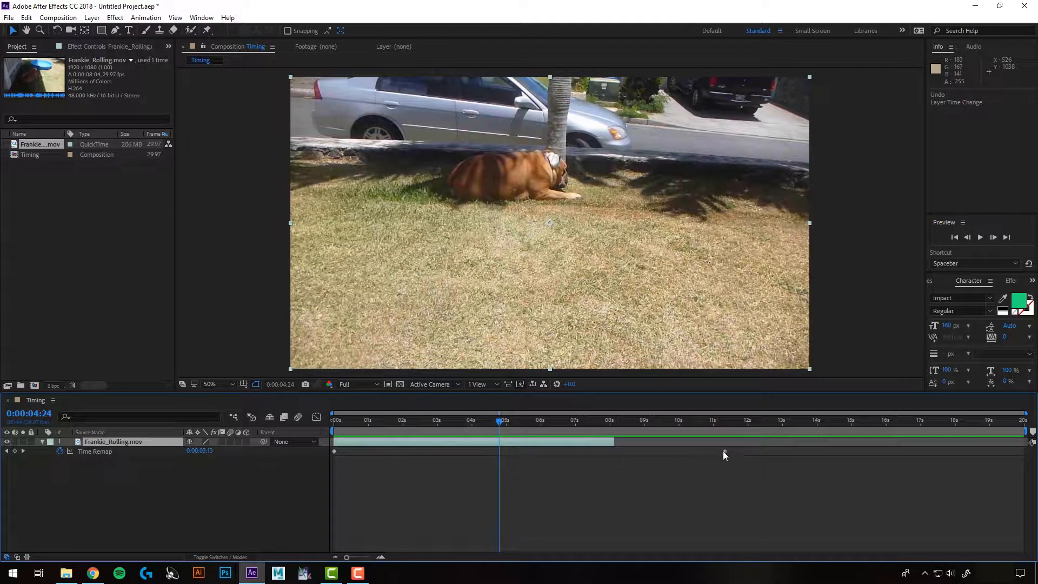
pyautogui.moveTo(724, 451); pyautogui.dragTo(614, 489)
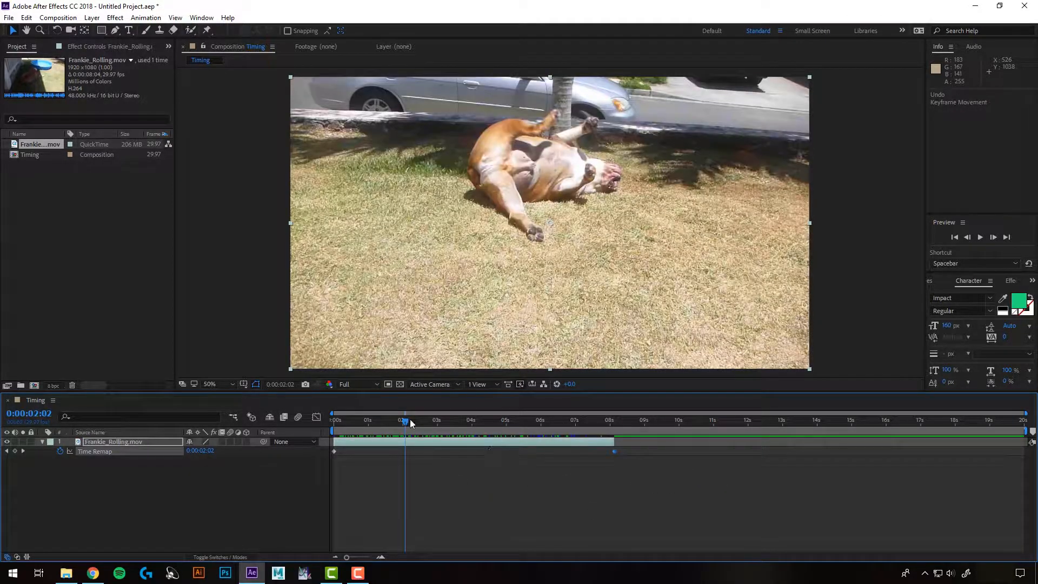
# Add Time Remap keyframes at 0:00:01:28 and 0:00:02:21 on the layer
pyautogui.moveTo(411, 423)
pyautogui.mouseDown()
pyautogui.moveTo(461, 424)
pyautogui.moveTo(357, 438)
pyautogui.moveTo(400, 435)
pyautogui.mouseUp()
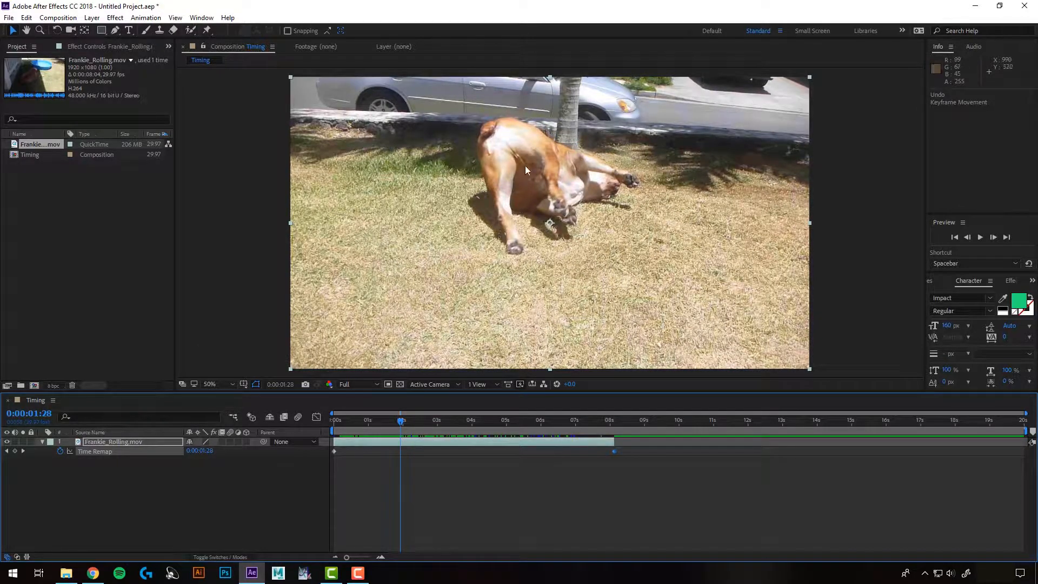
pyautogui.click(15, 451)
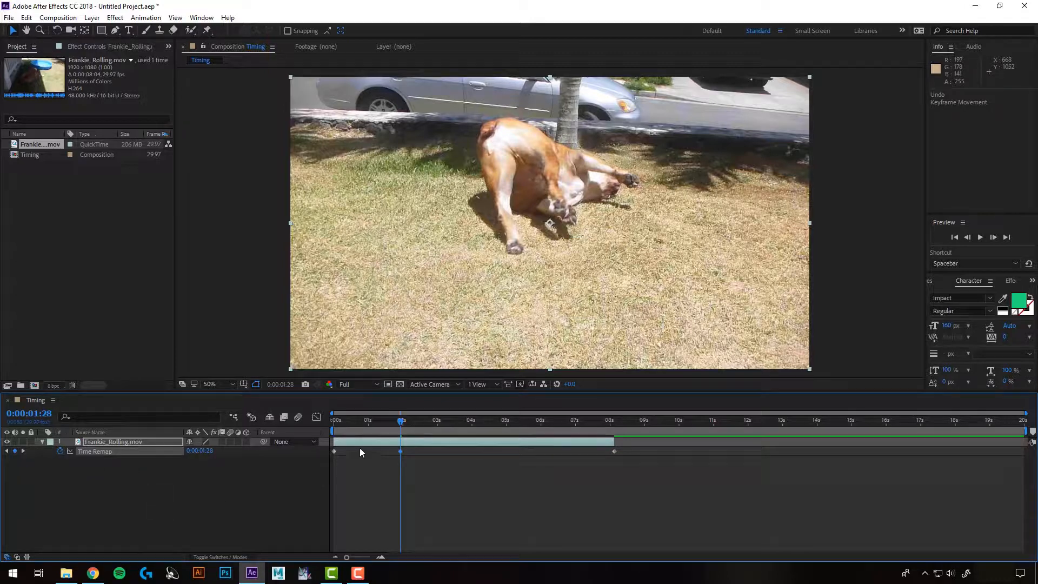
pyautogui.moveTo(401, 426); pyautogui.dragTo(427, 421)
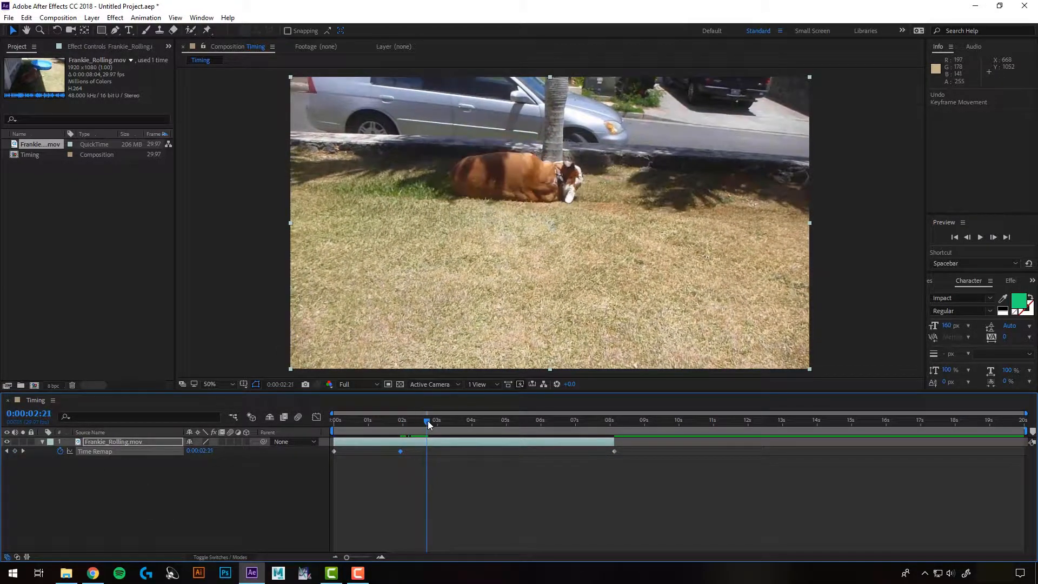
pyautogui.click(15, 452)
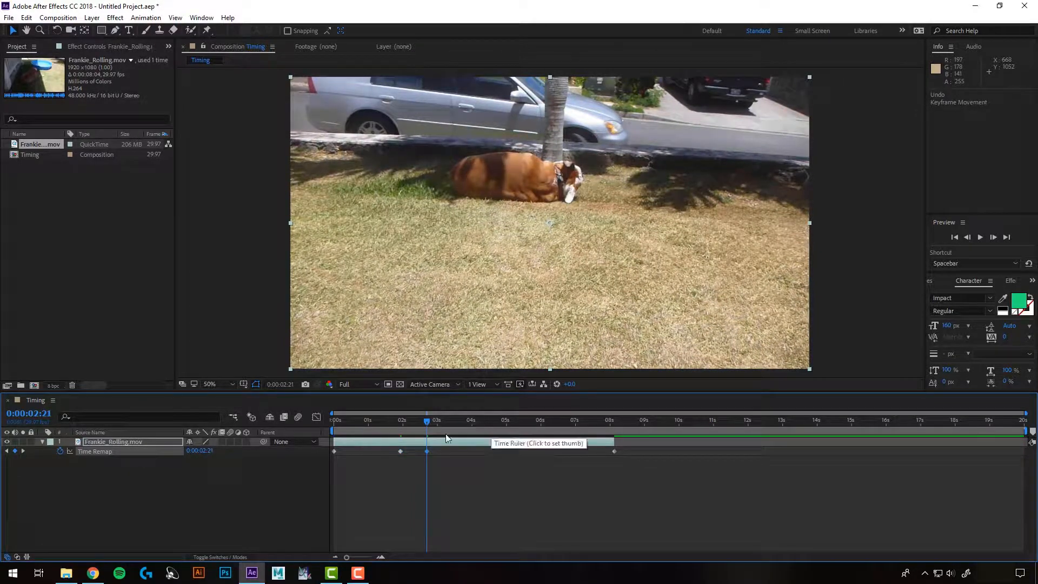
pyautogui.moveTo(424, 420); pyautogui.dragTo(384, 421)
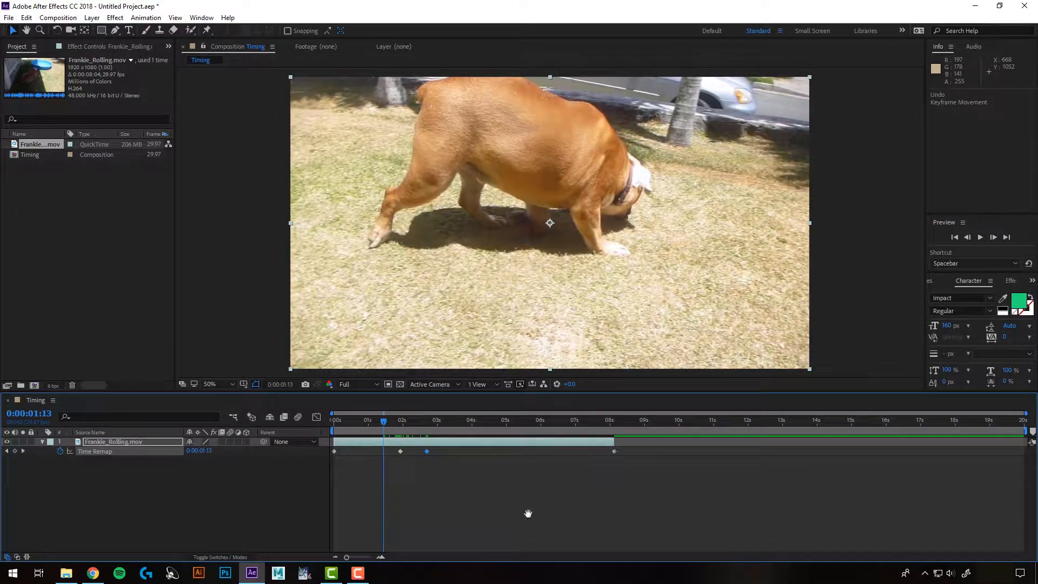
# Preview the time-remapped clip and park the current time around 0:00:03:13
pyautogui.press('space')
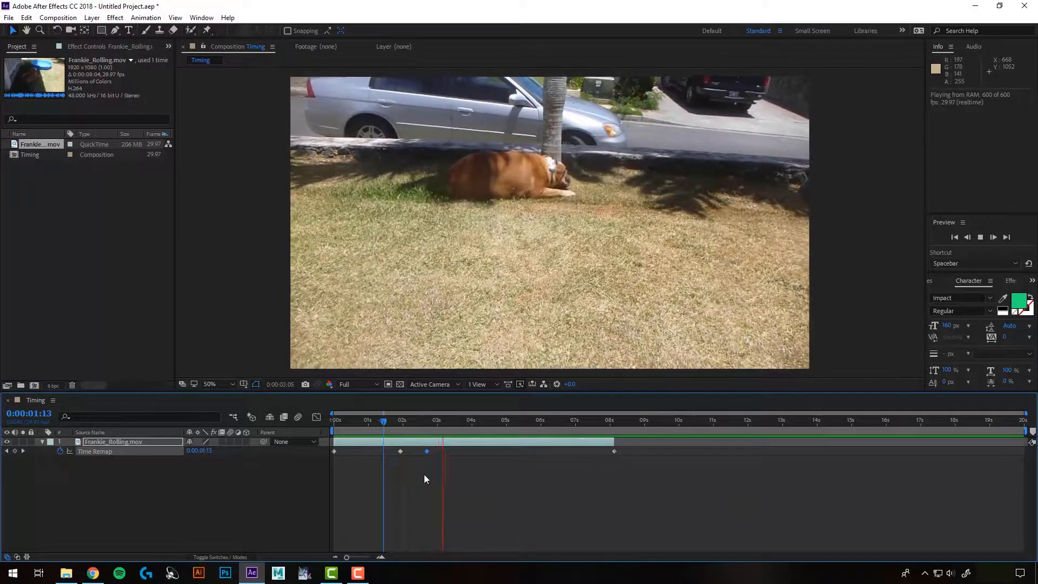
pyautogui.press('space')
pyautogui.moveTo(416, 447); pyautogui.dragTo(438, 453)
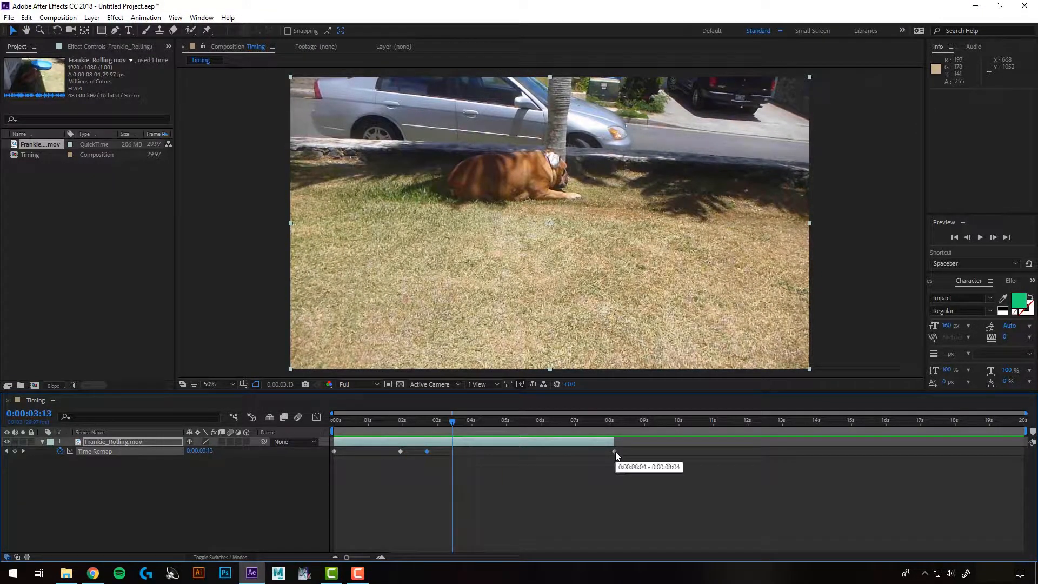
pyautogui.click(435, 456)
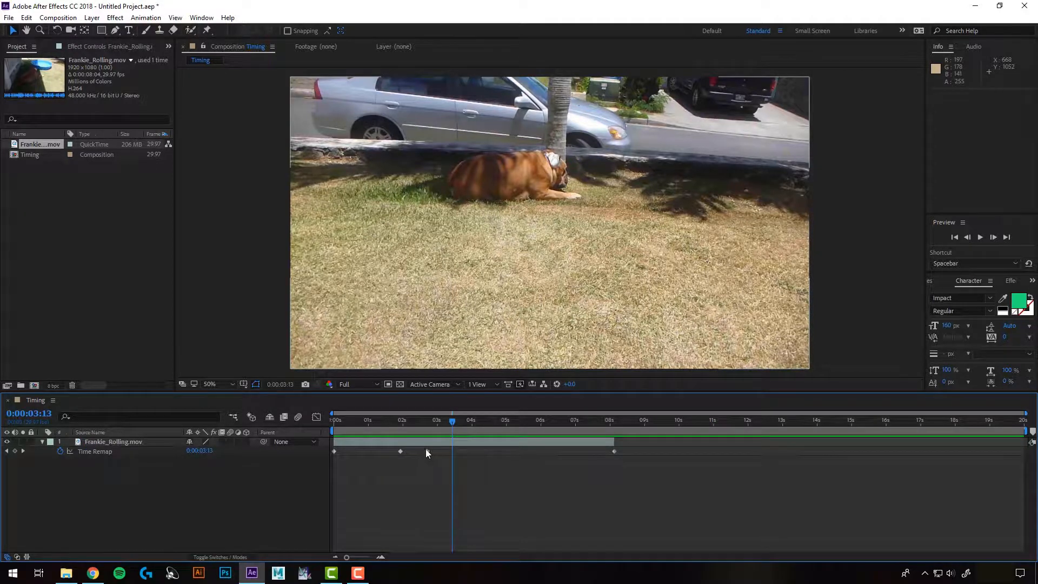
# Try moving the third Time Remap keyframe to about 0:00:03:28, then undo the move
pyautogui.moveTo(426, 451); pyautogui.dragTo(469, 451)
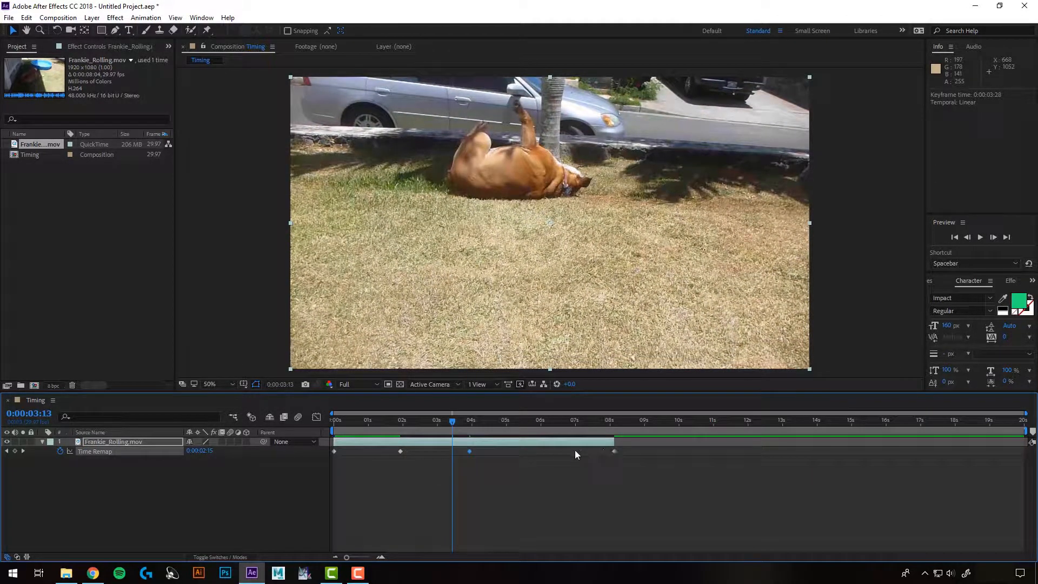
pyautogui.hotkey('ctrl', 'z')
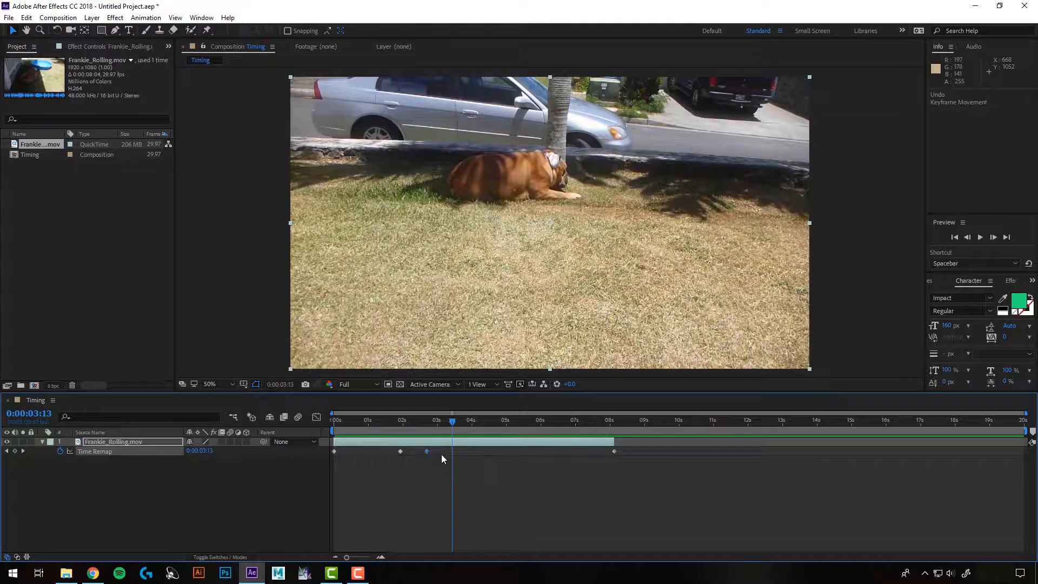
# Shift the third and last Time Remap keyframes later, the third to 0:00:04:16, and extend the layer's end to match
pyautogui.keyDown('shift'); pyautogui.click(613, 452); pyautogui.keyUp('shift')
pyautogui.moveTo(428, 451); pyautogui.dragTo(491, 452)
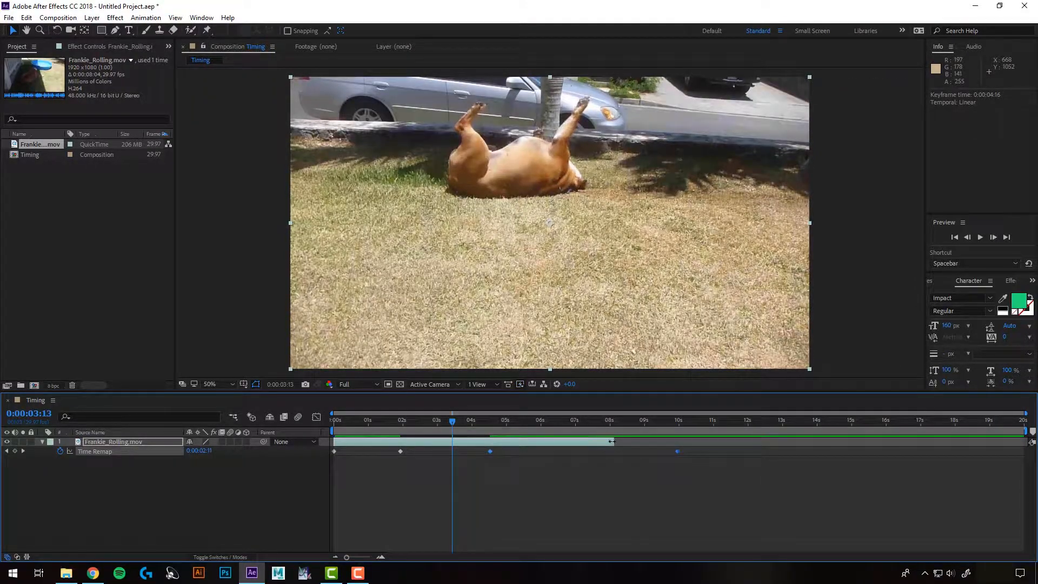
pyautogui.moveTo(612, 441); pyautogui.dragTo(678, 441)
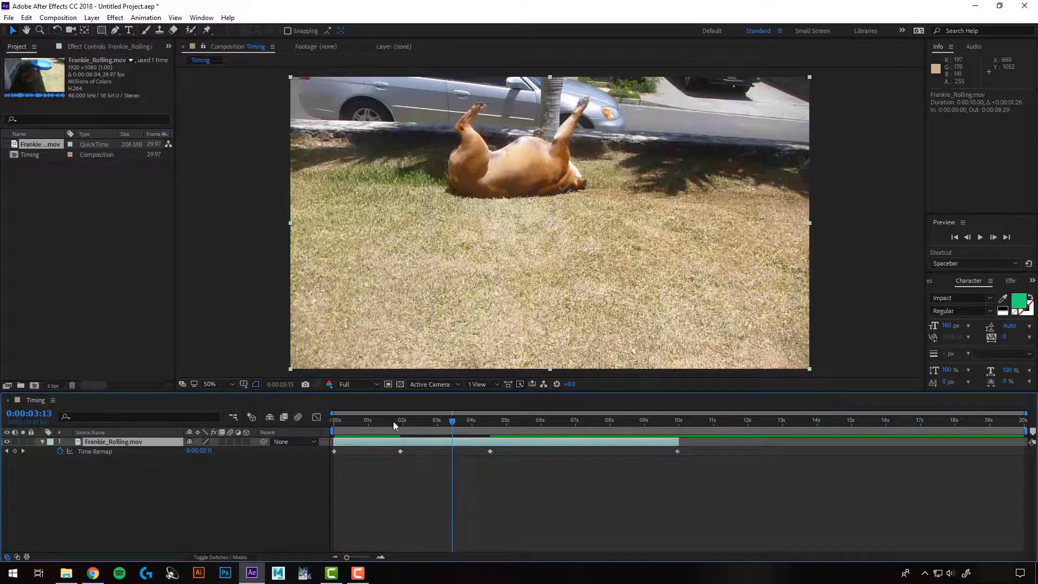
# Preview the clip from the start of the composition
pyautogui.moveTo(394, 420); pyautogui.dragTo(323, 431)
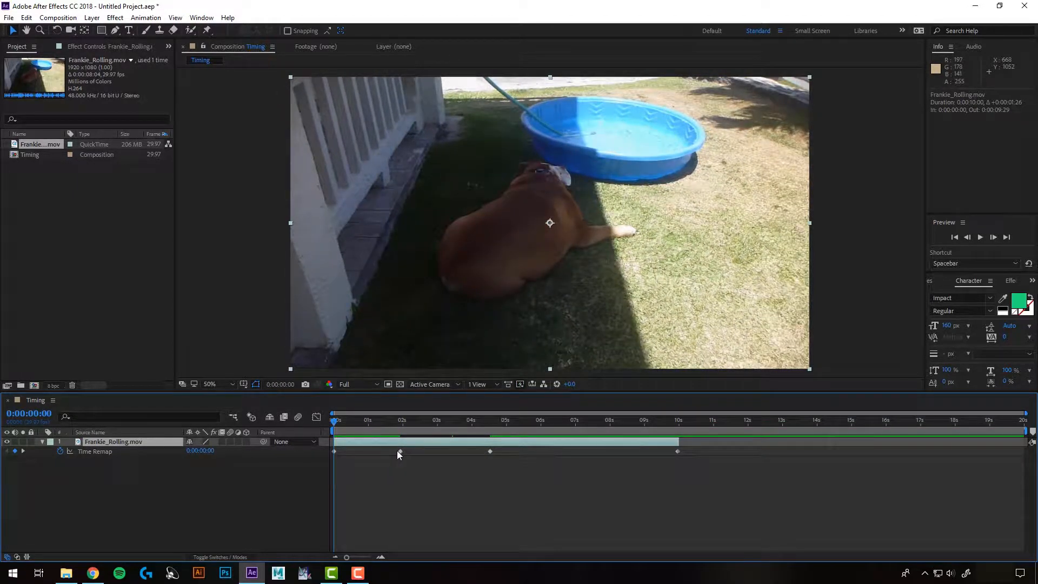
pyautogui.moveTo(401, 451)
pyautogui.press('space')
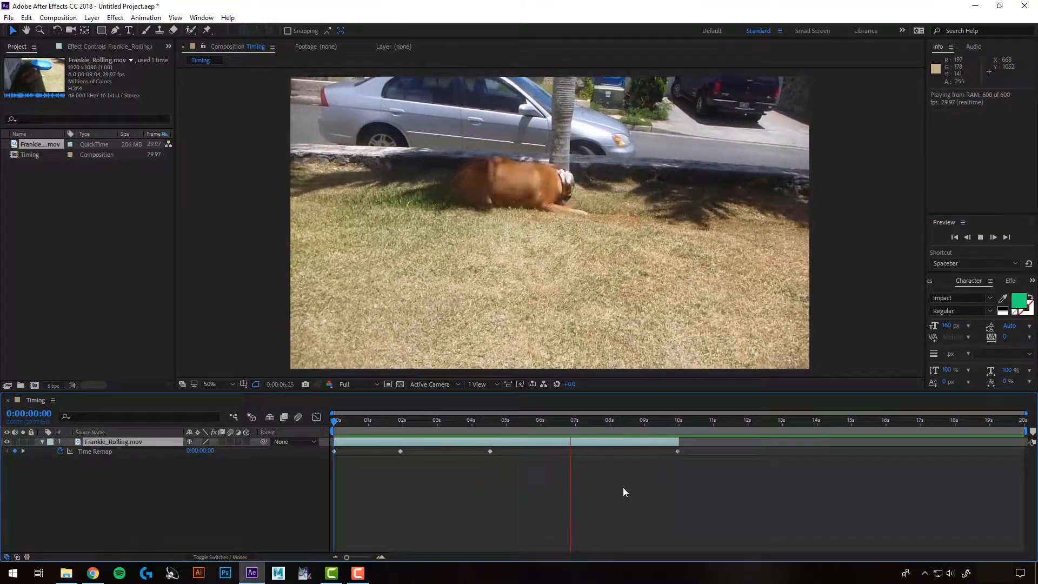
pyautogui.press('space')
# Add Time Remap keyframes at 0:00:08:07 and 0:00:08:23 on the layer
pyautogui.moveTo(583, 423); pyautogui.dragTo(617, 426)
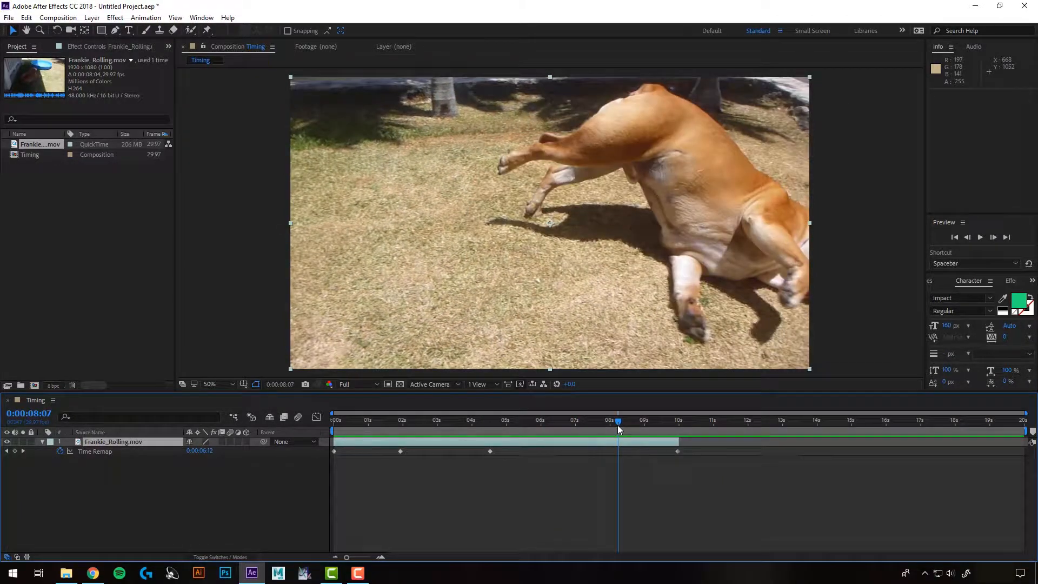
pyautogui.click(15, 451)
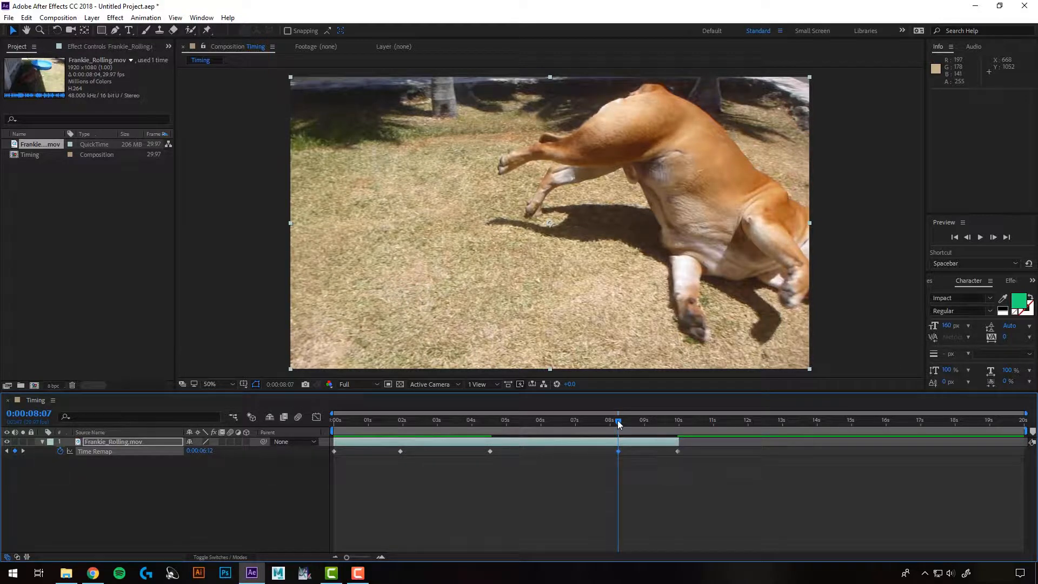
pyautogui.moveTo(617, 420); pyautogui.dragTo(636, 418)
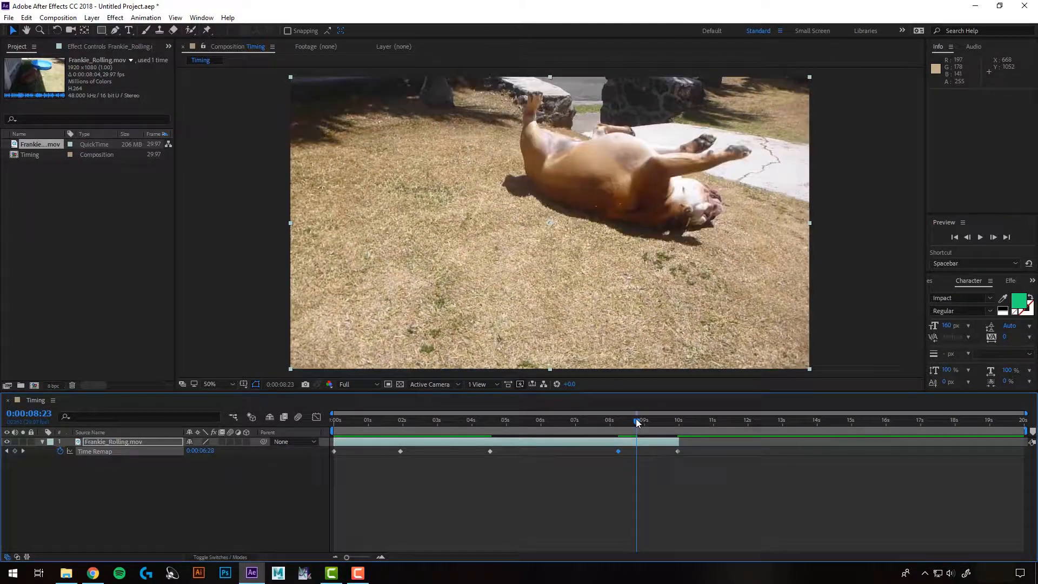
pyautogui.click(15, 451)
# Stretch the final section by moving the later keyframes and the layer's end to about 0:00:11:10, then preview
pyautogui.moveTo(631, 453); pyautogui.dragTo(734, 443)
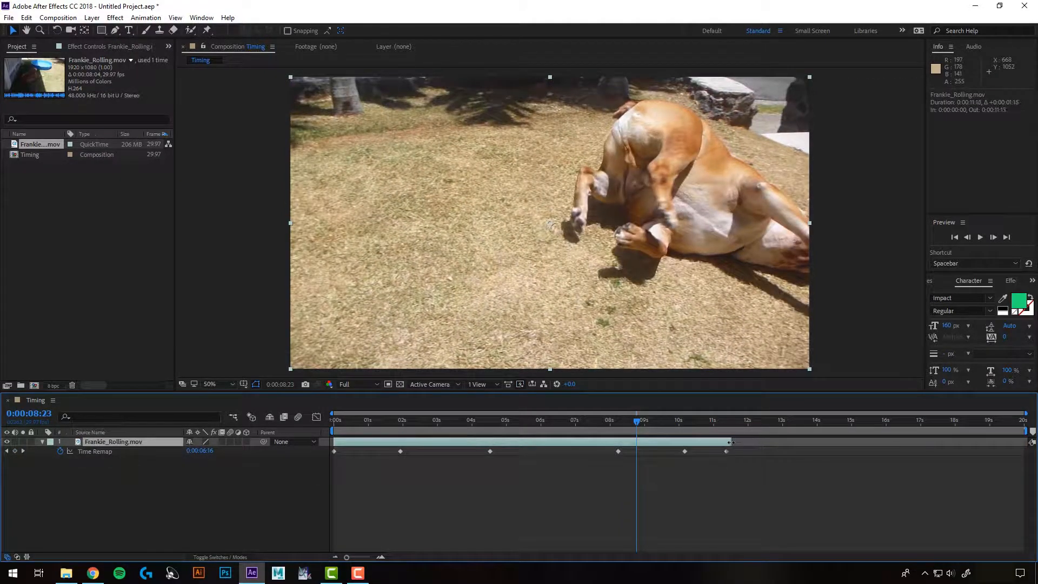
pyautogui.press('space')
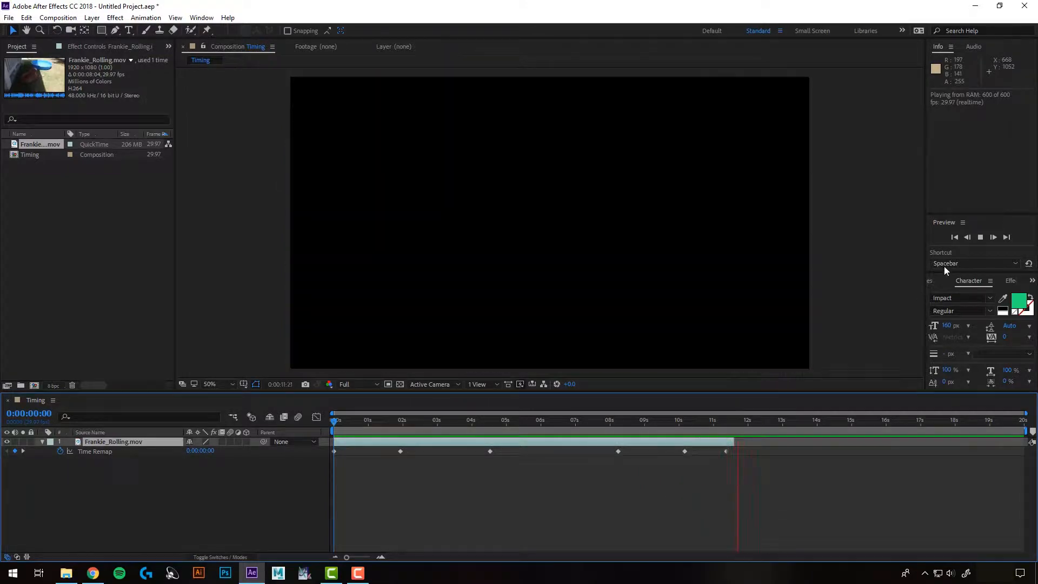
pyautogui.click(981, 237)
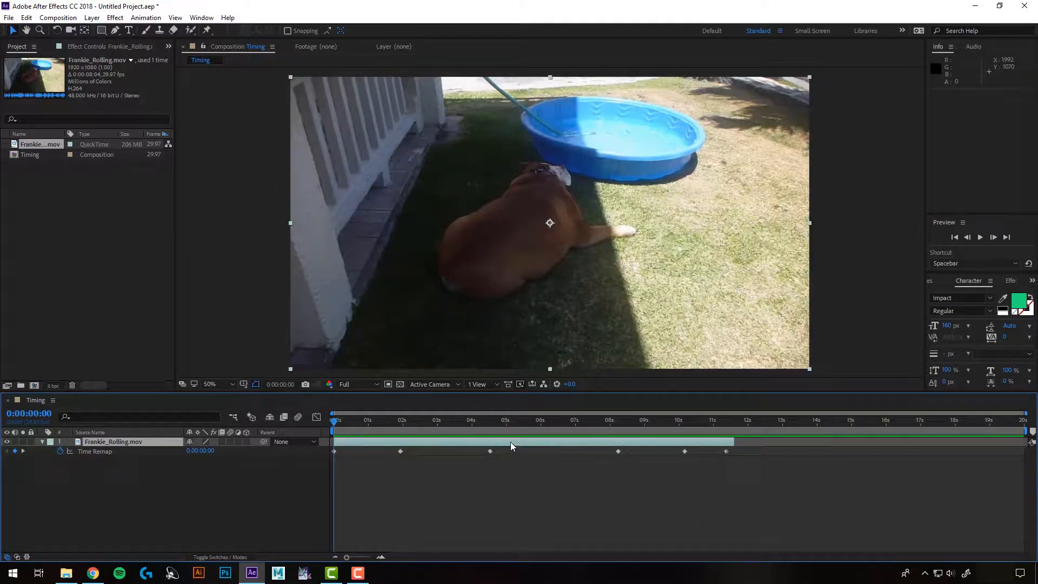